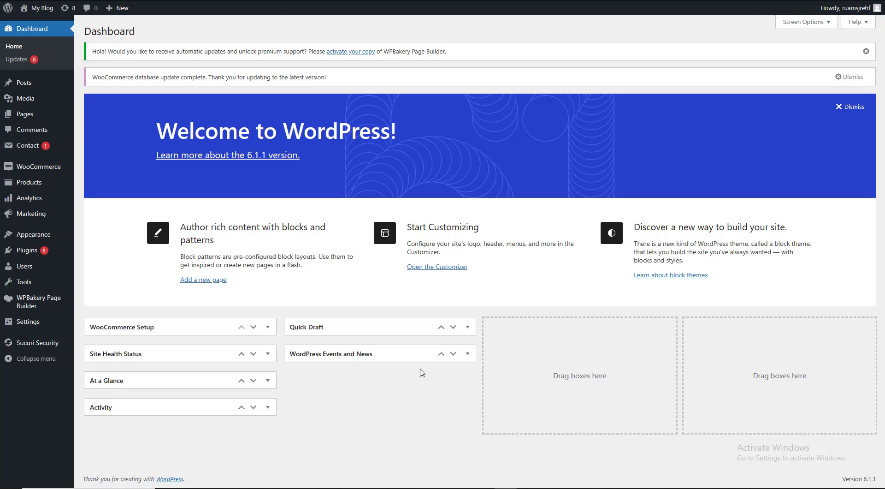
Find the plugin "Testimonial – Addon for WPBakery Page Builder (formerly Visual Composer)" among the available plugins and activate it
mouse_move(26, 250)
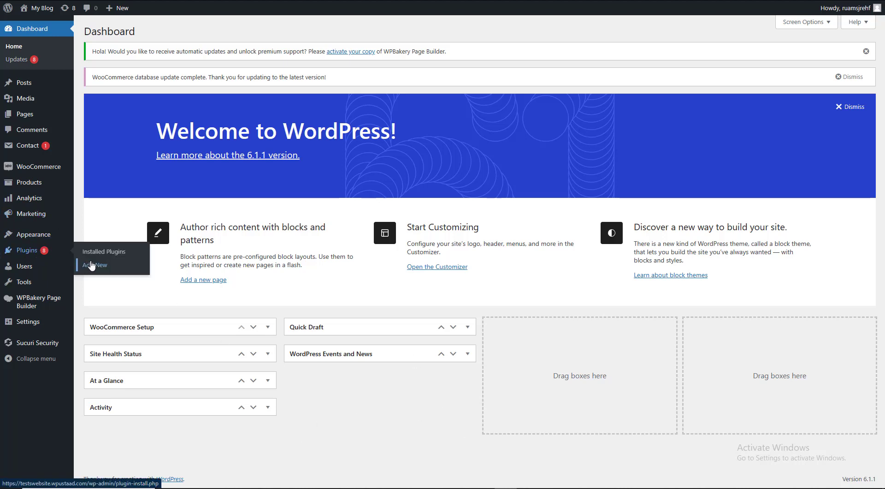
left_click(92, 265)
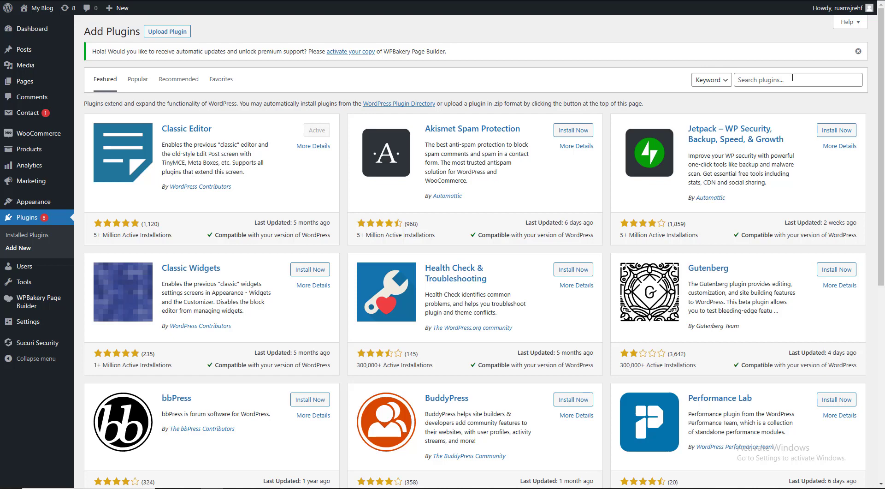
left_click(792, 78)
type("Page Builder (formerly Visual Composer)")
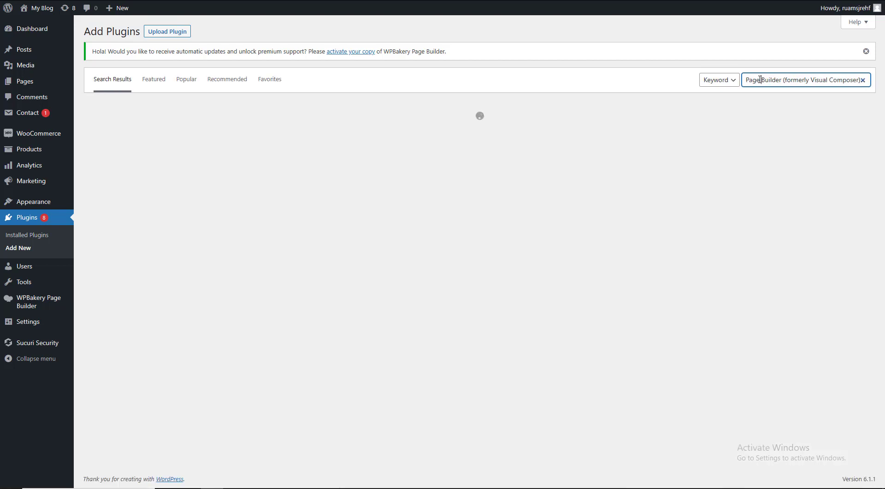
left_click_drag(761, 79, 680, 82)
left_click(784, 80)
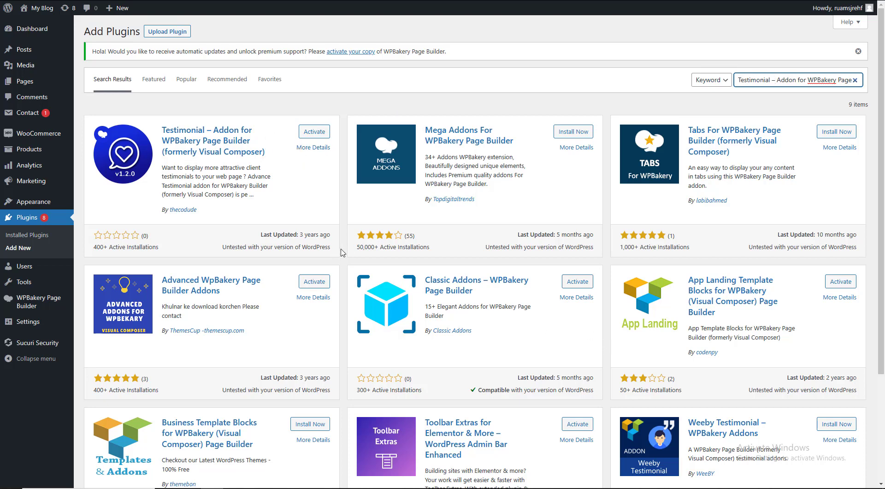
left_click(318, 133)
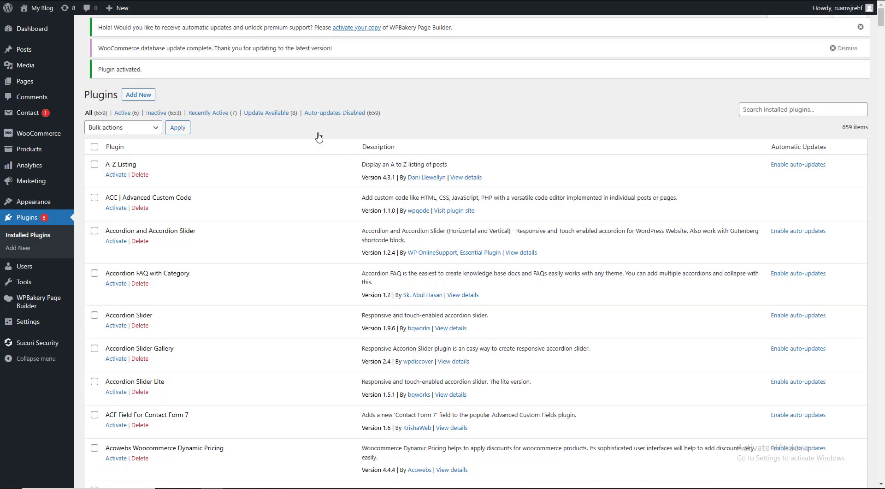
Open the published page testrsdfdf from the site's pages for editing
left_click(126, 132)
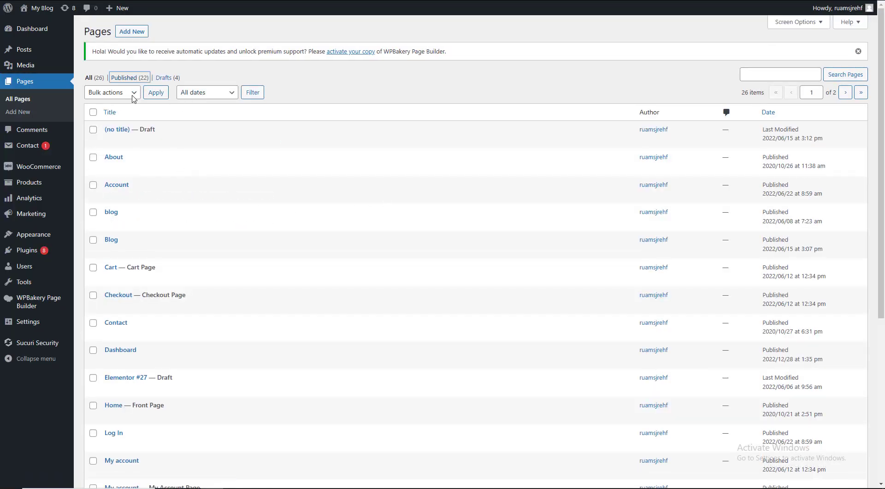
scroll(315, 257, "down", 2)
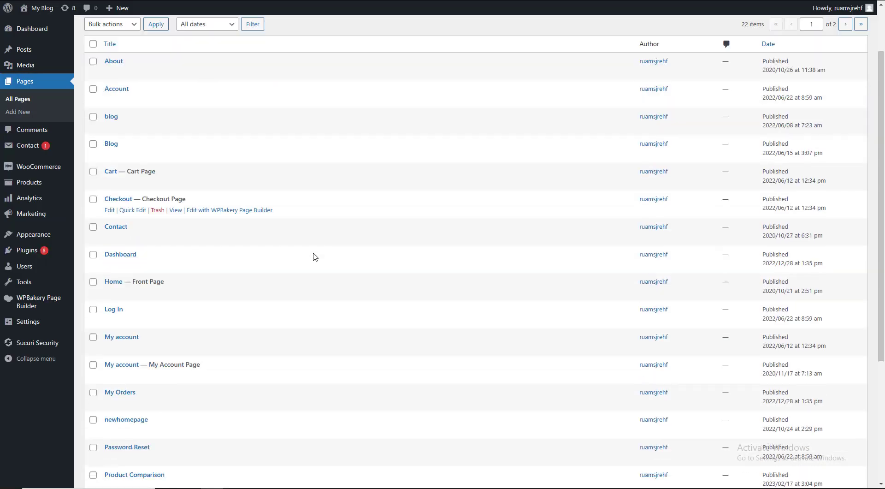
scroll(308, 257, "down", 5)
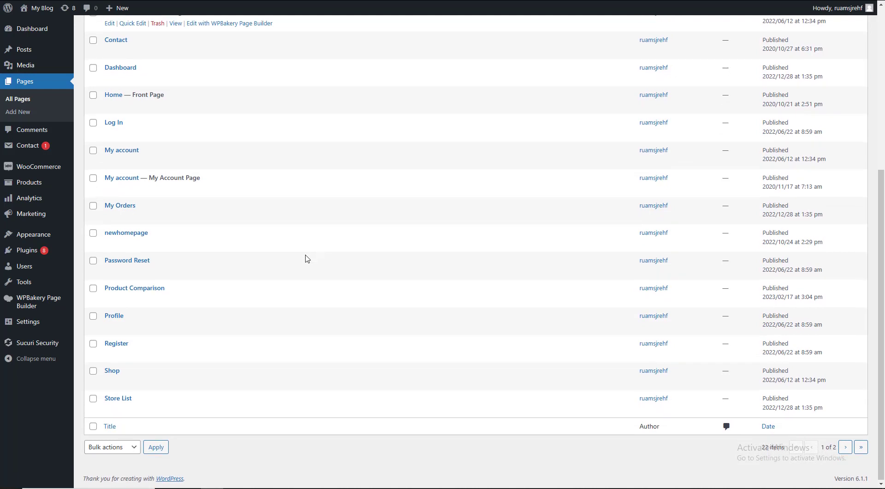
left_click(845, 446)
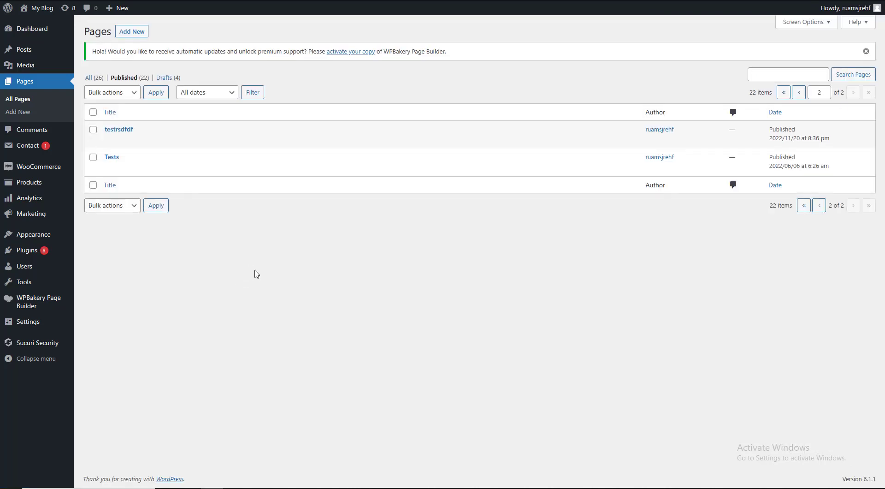
left_click(109, 140)
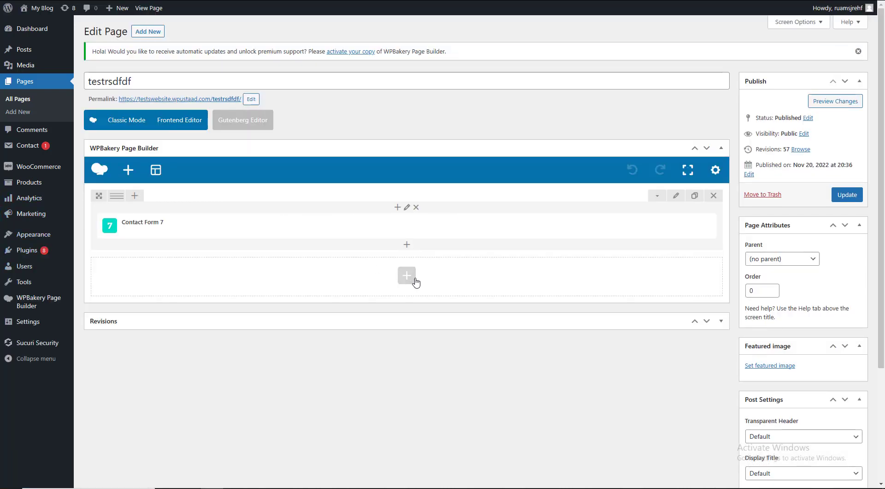
Delete the Contact Form 7 element with its row and insert a new empty row in its place
left_click(448, 225)
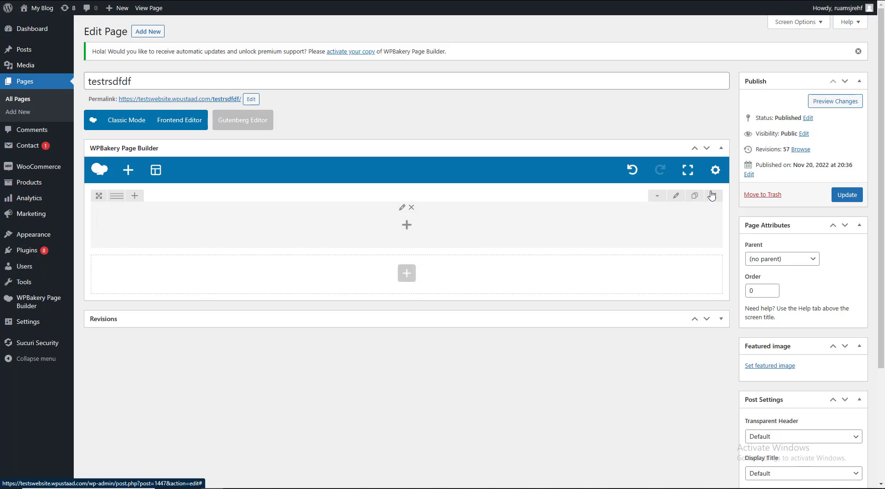
left_click(714, 195)
left_click(306, 315)
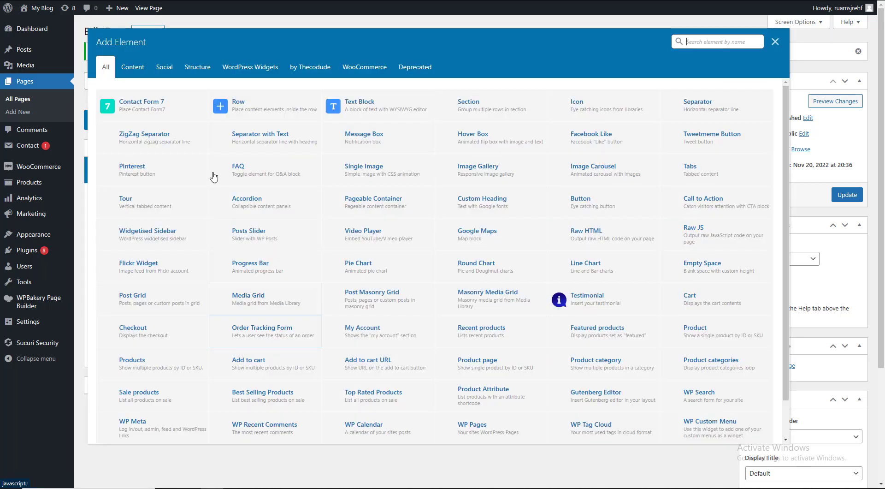
left_click(248, 107)
Insert Thecodude's Testimonial element into the empty row and look through its settings
left_click(406, 225)
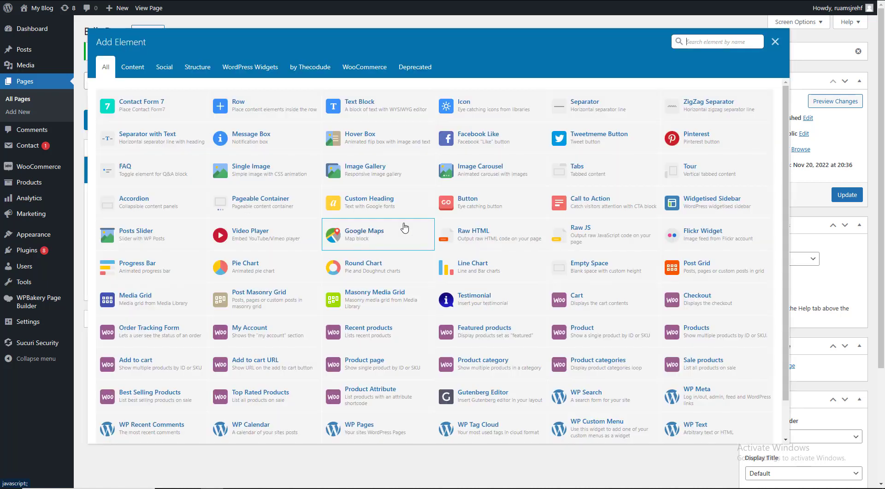
left_click(308, 67)
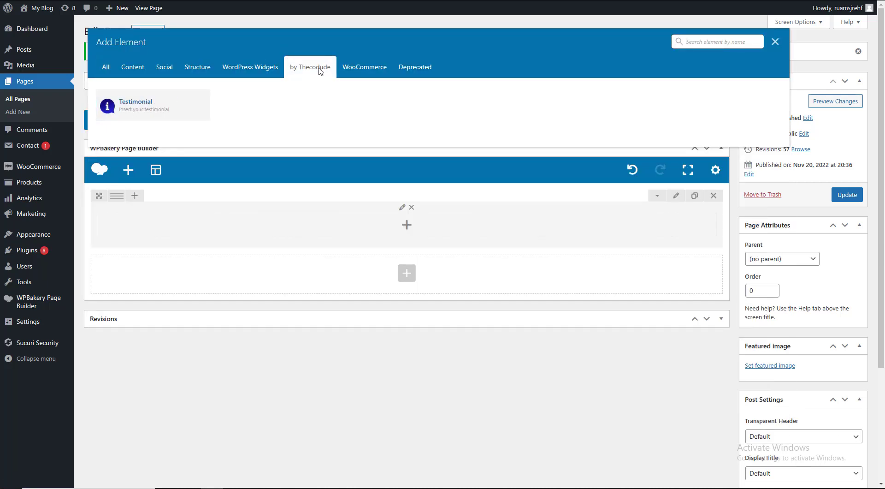
left_click(154, 112)
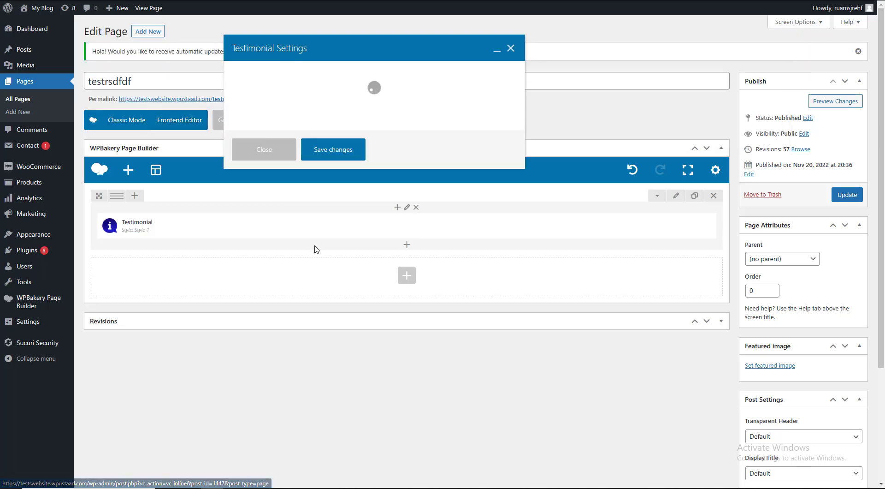
scroll(281, 138, "down", 3)
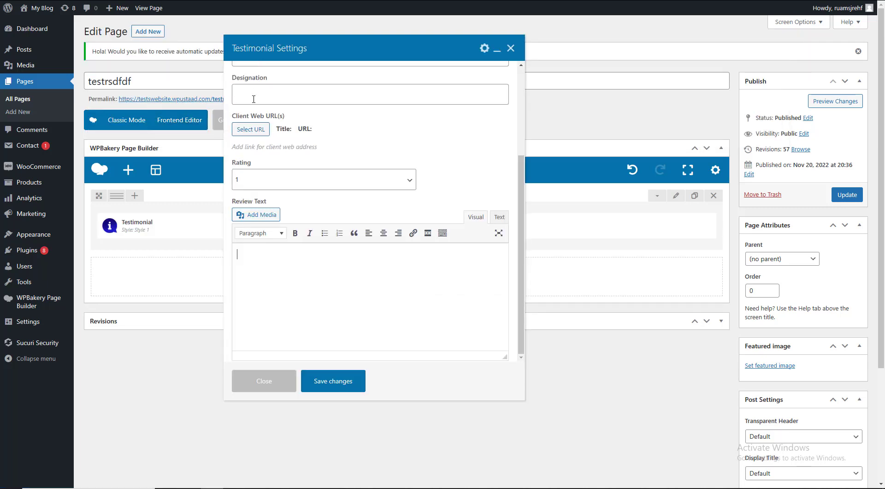
scroll(300, 164, "up", 3)
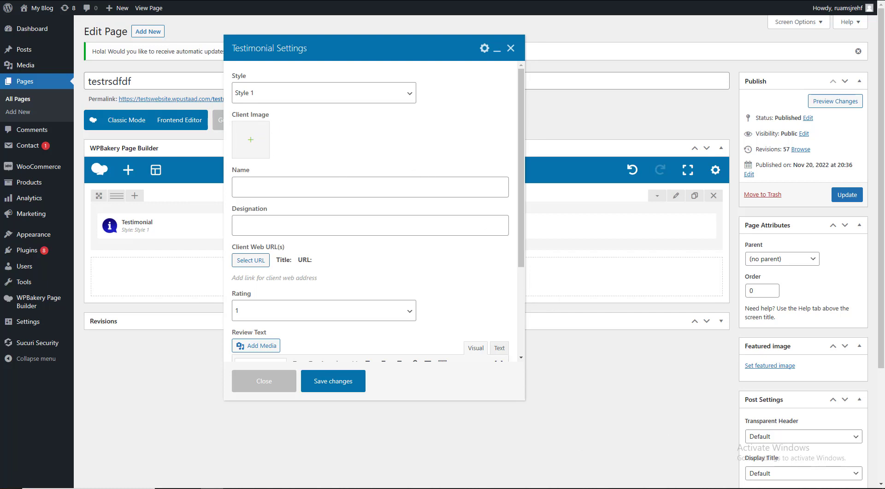
left_click(254, 140)
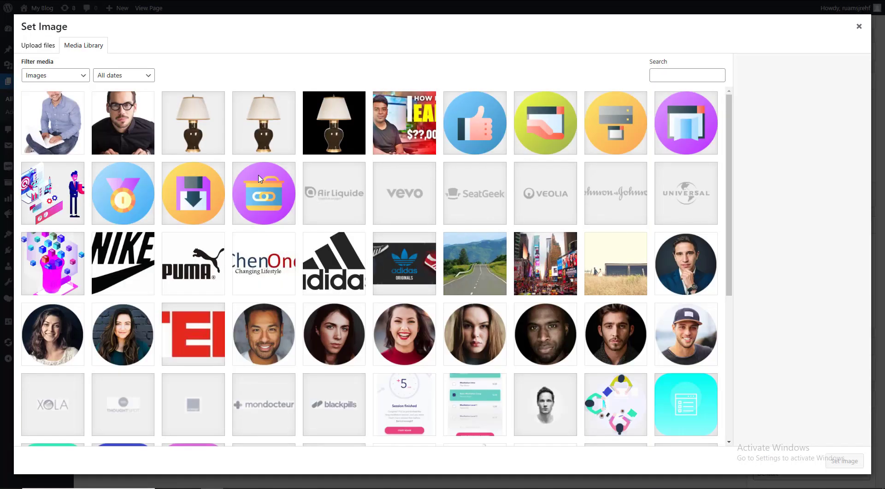
left_click(108, 118)
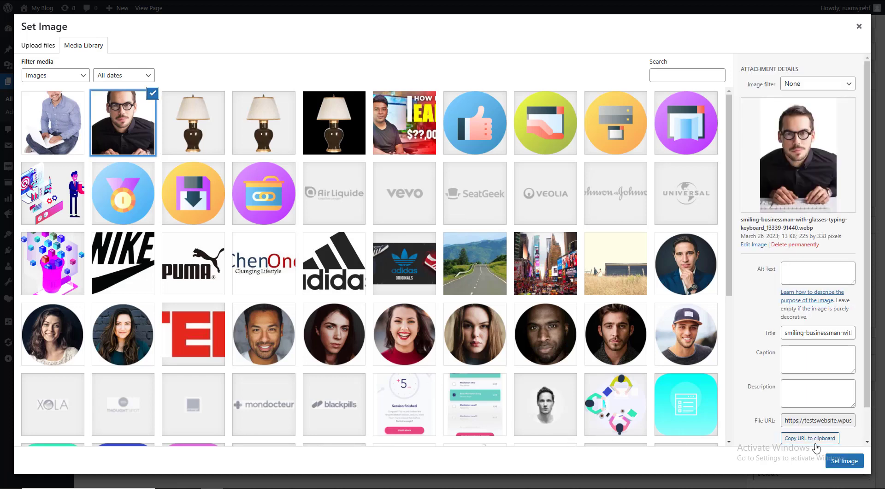
left_click(848, 462)
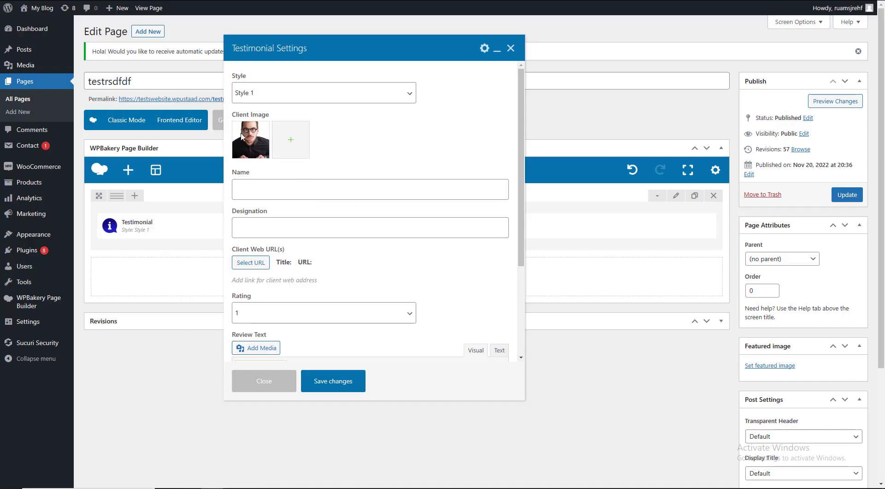
left_click(250, 138)
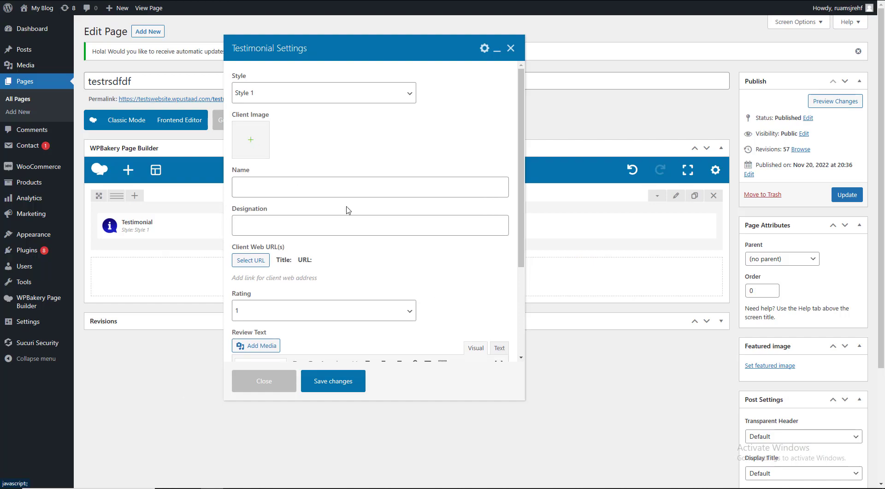
Set the testimonial's client image to the round portrait of the smiling man in a cap from the media library
left_click(251, 140)
left_click(713, 353)
left_click(838, 462)
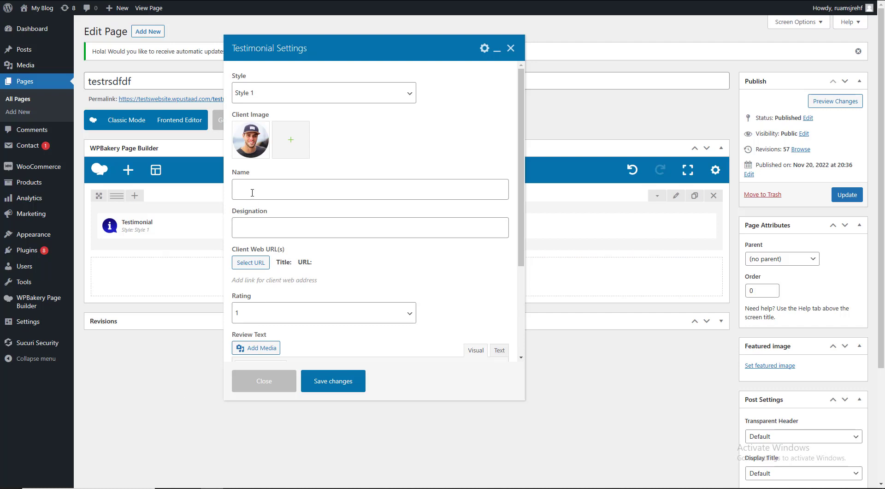
Enter the client's first name, set the designation to Partner and the client web URL to #
left_click(252, 192)
type("Jhon")
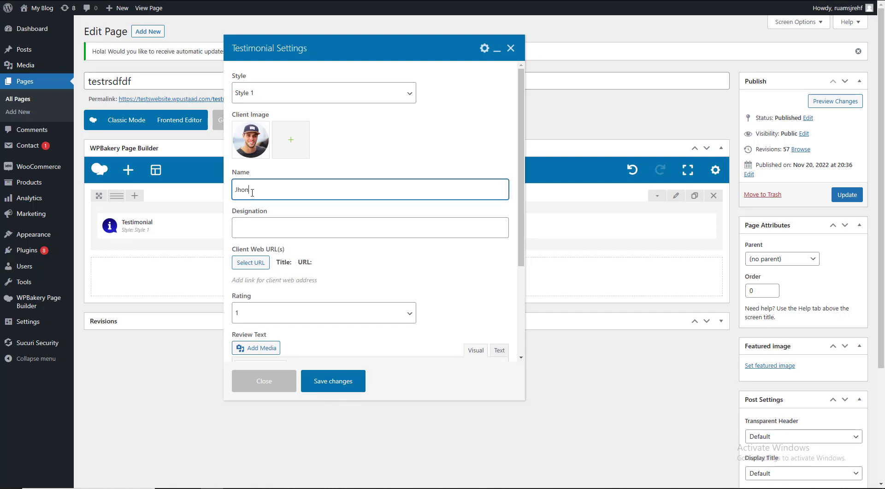
key("Tab")
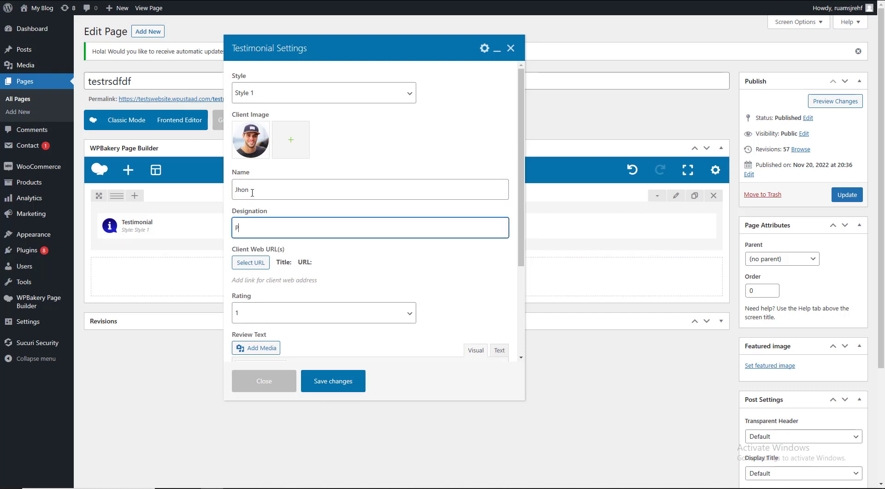
type("Partner")
left_click(254, 262)
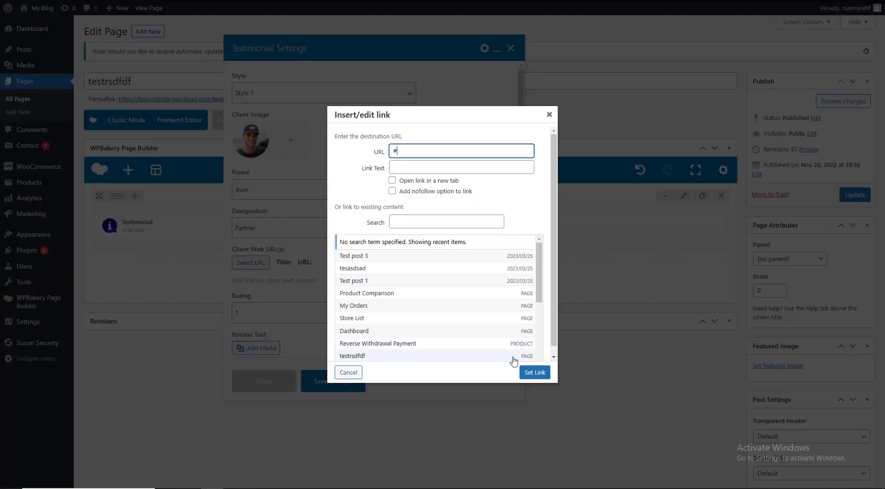
left_click(535, 372)
Set the rating to 4, enter the review text "Hellow worldf is great world etc... bla bvla" and save the testimonial
scroll(249, 180, "down", 5)
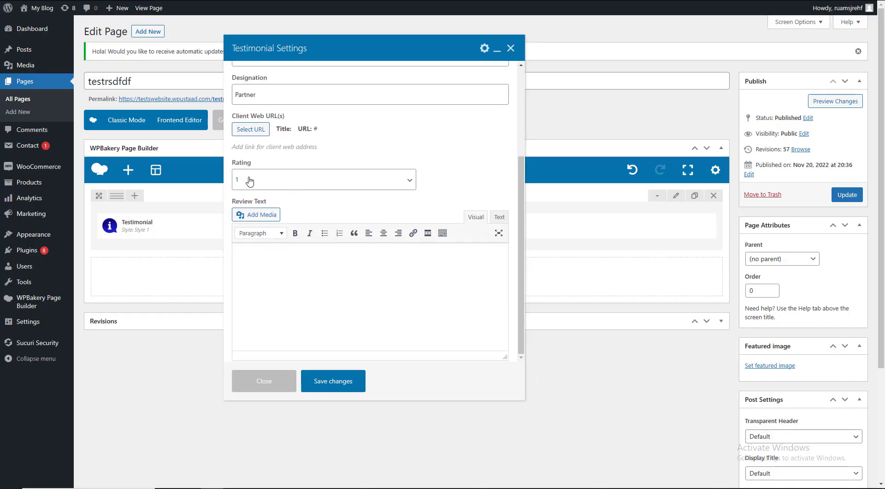
left_click(249, 181)
left_click(246, 255)
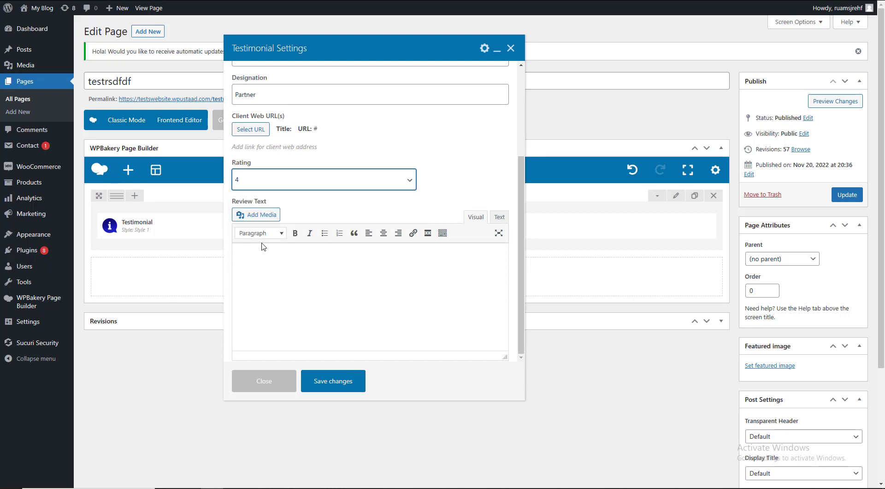
left_click(267, 268)
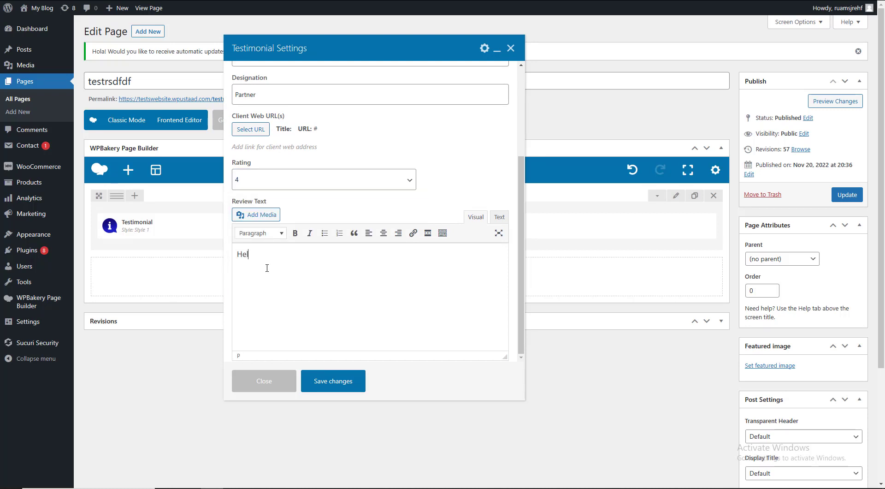
type("Hellow worldf is great ")
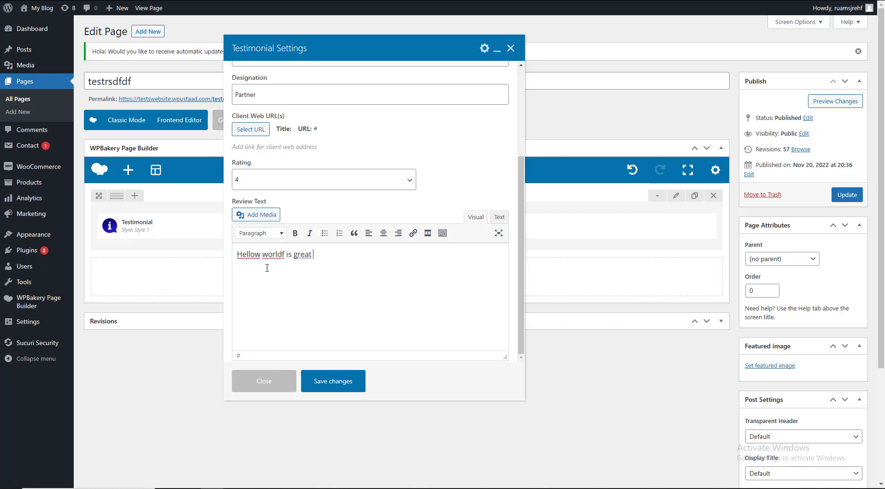
type("world etc... bla bvla")
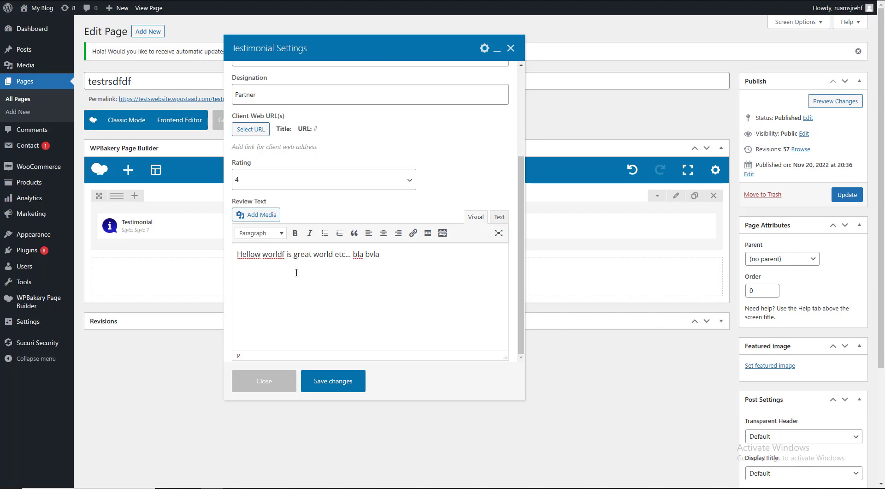
scroll(295, 272, "down", 3)
scroll(304, 208, "up", 6)
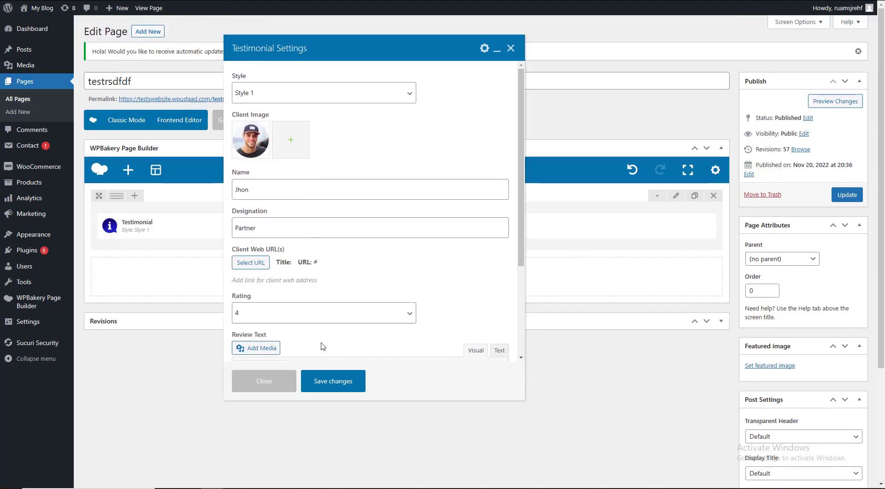
left_click(334, 381)
Split the row into three equal columns and duplicate the testimonial twice, placing one copy in each empty column
mouse_move(118, 200)
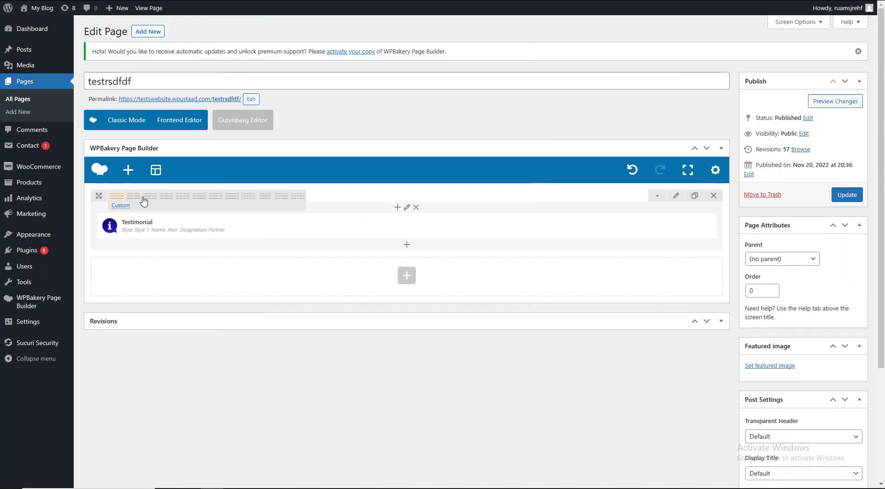
left_click(168, 197)
left_click(215, 226)
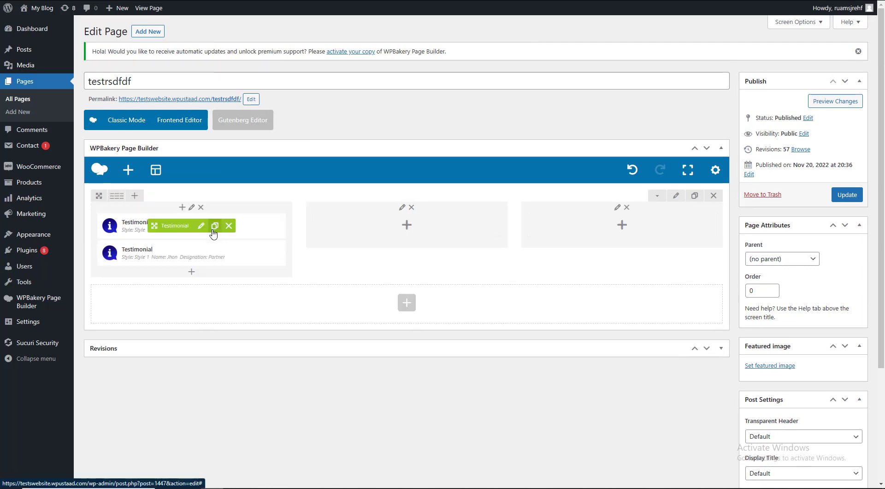
left_click(215, 226)
left_click_drag(155, 226, 396, 226)
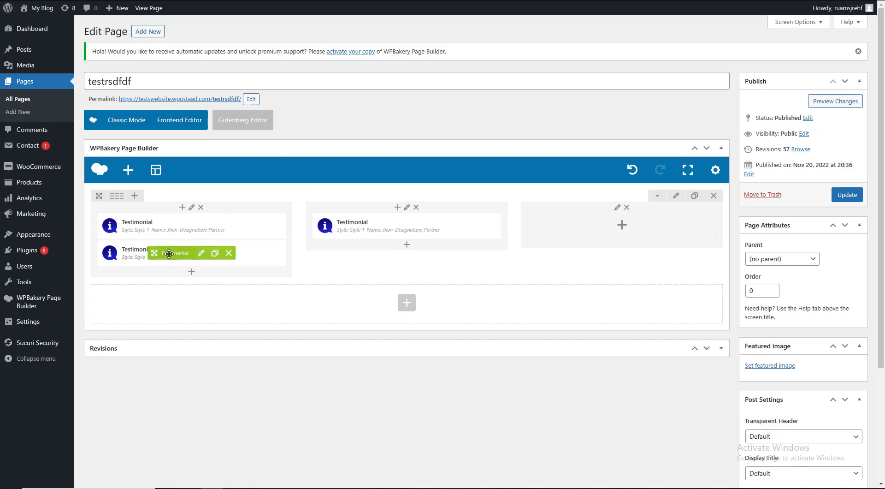
left_click_drag(154, 253, 600, 226)
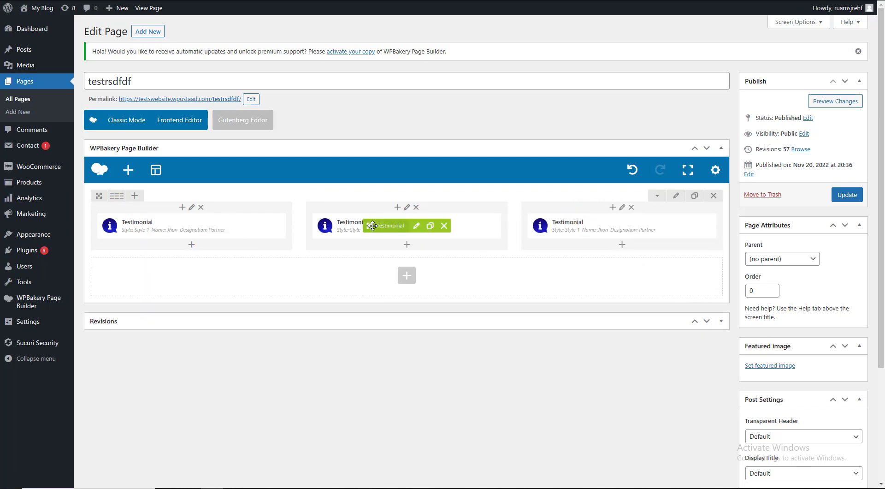
For the middle column's testimonial, enter a different client first name and replace the client image with ava6.jpg from the media library
left_click(421, 225)
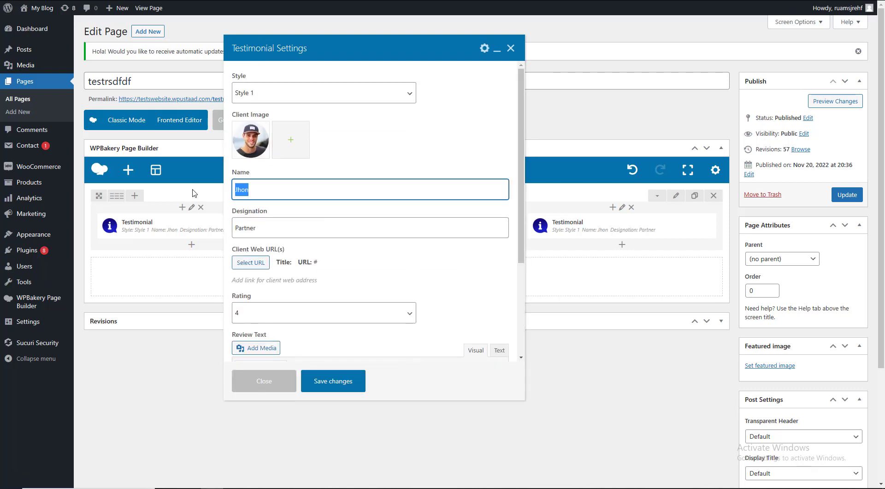
type("Alan")
left_click(277, 146)
left_click(264, 334)
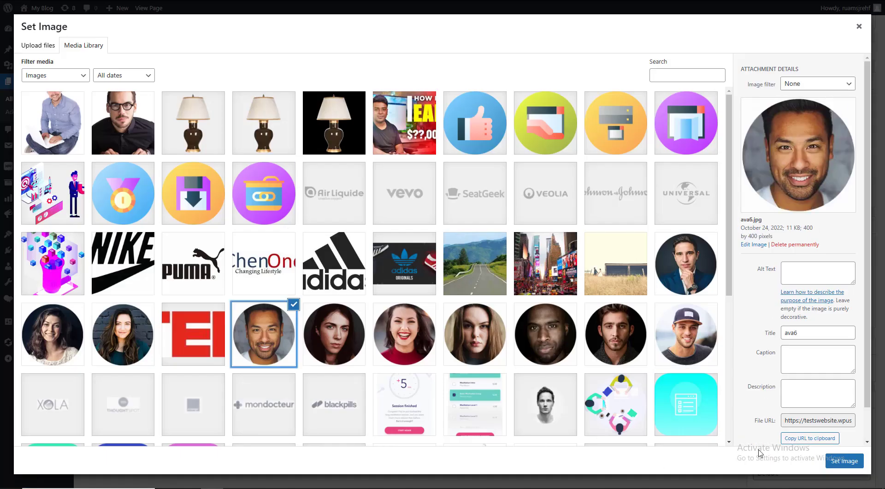
left_click(843, 460)
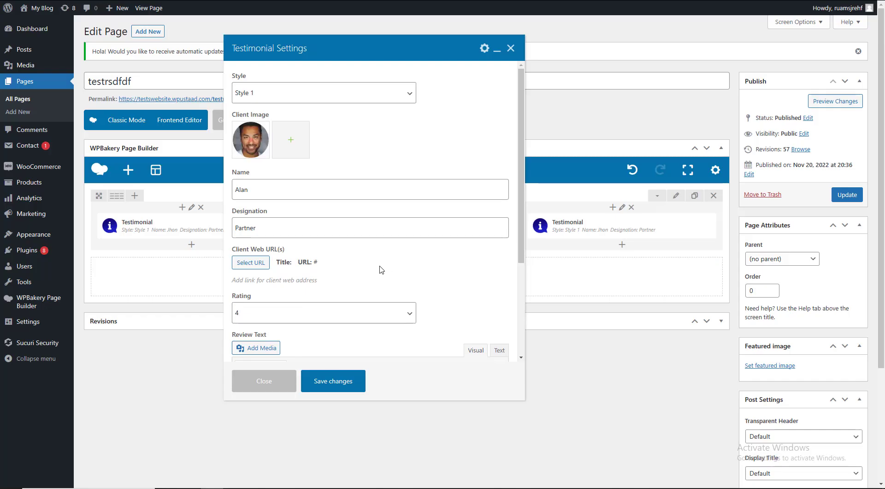
Set the middle testimonial's designation to Dev and save its settings
scroll(378, 267, "down", 3)
scroll(367, 251, "up", 3)
left_click_drag(266, 229, 174, 226)
type("Dev")
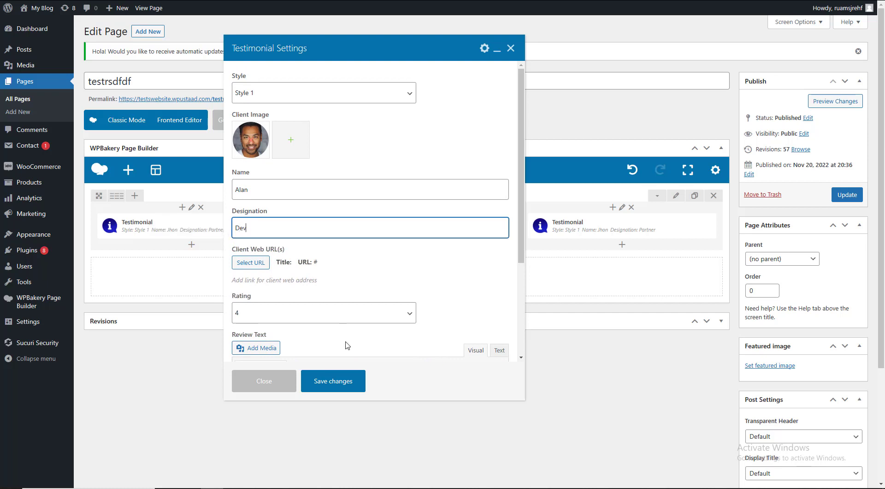
left_click(338, 388)
Set the designation of the third column's testimonial to Client
left_click(631, 225)
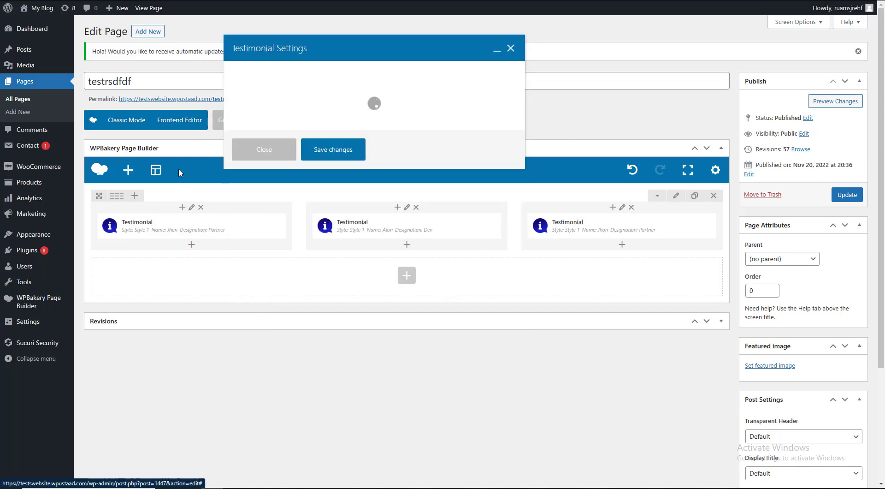
left_click(271, 180)
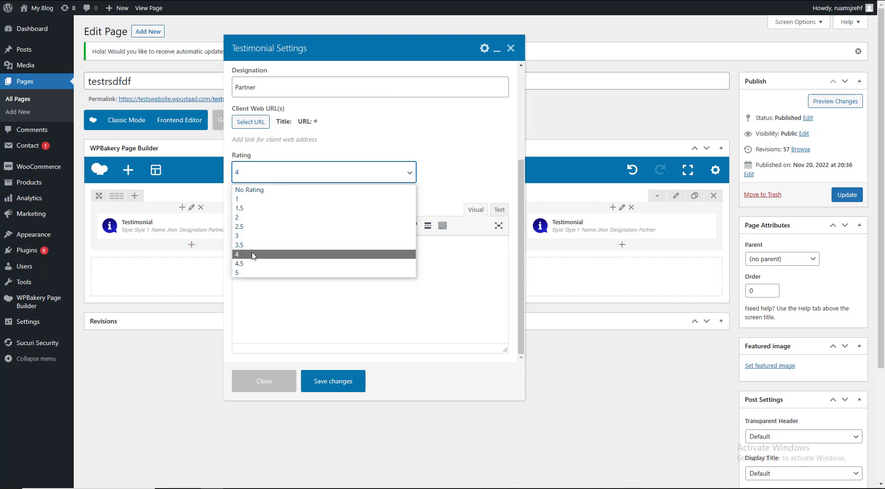
left_click(306, 253)
scroll(293, 185, "up", 3)
left_click(262, 93)
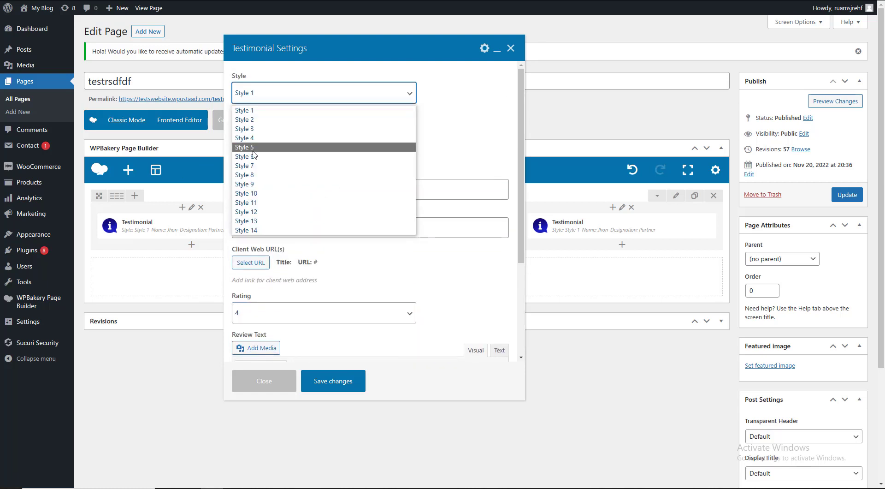
left_click(429, 119)
double_click(277, 222)
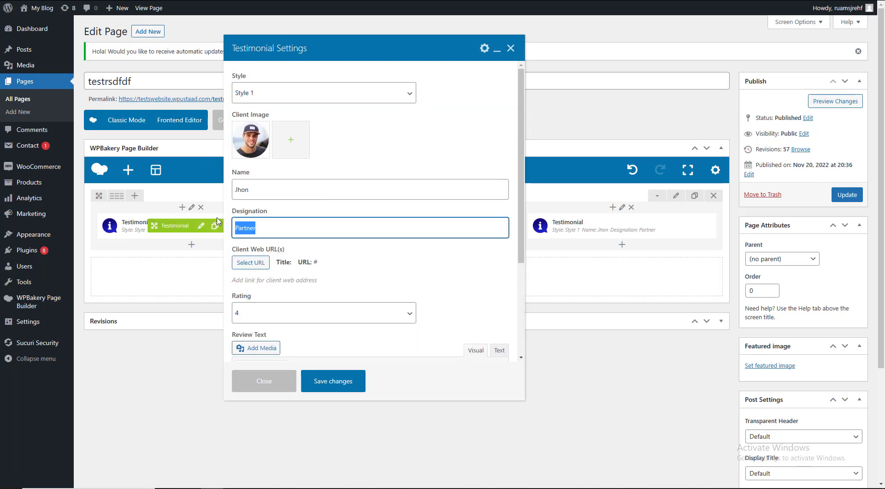
type("Client")
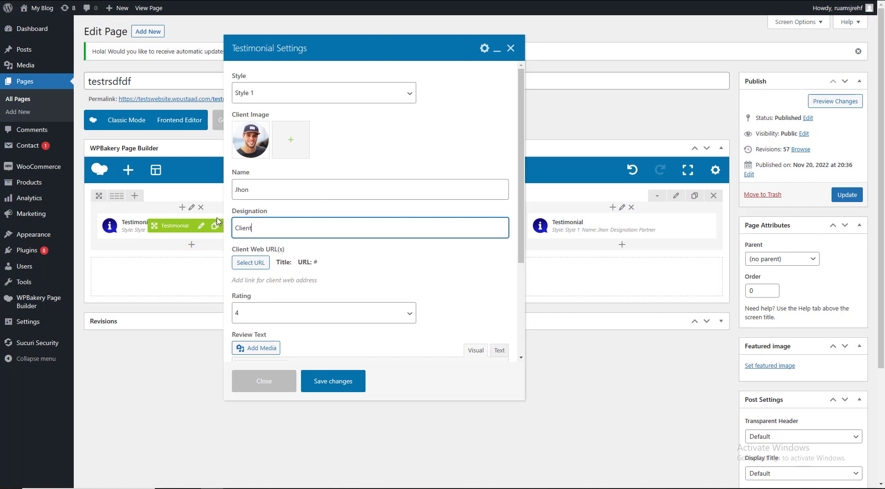
Enter a different client name for the third testimonial and save its settings
scroll(340, 229, "down", 3)
scroll(325, 332, "up", 3)
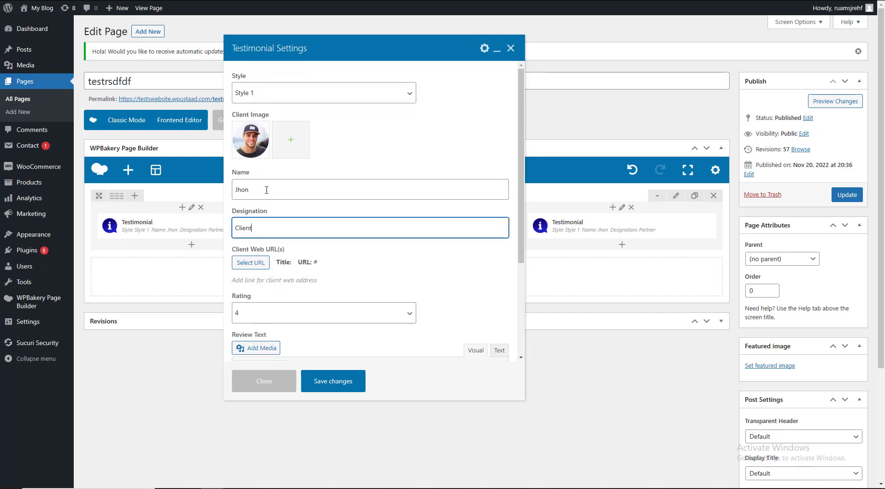
left_click_drag(267, 189, 201, 187)
type("A")
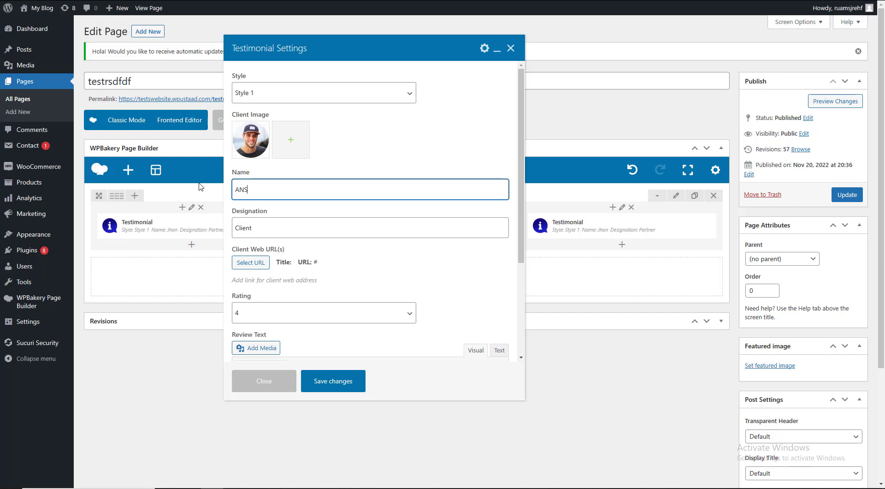
type("NS")
left_click(340, 383)
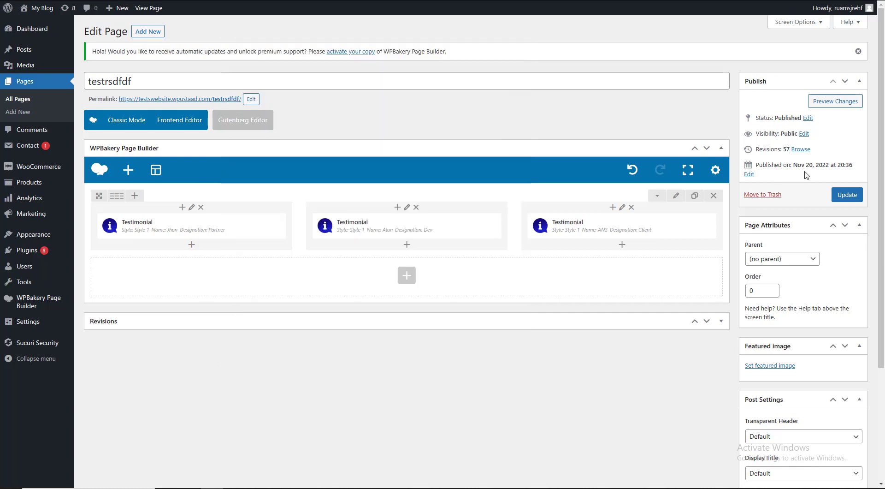
Update the page and view the published testimonials row in a new browser tab
left_click(841, 192)
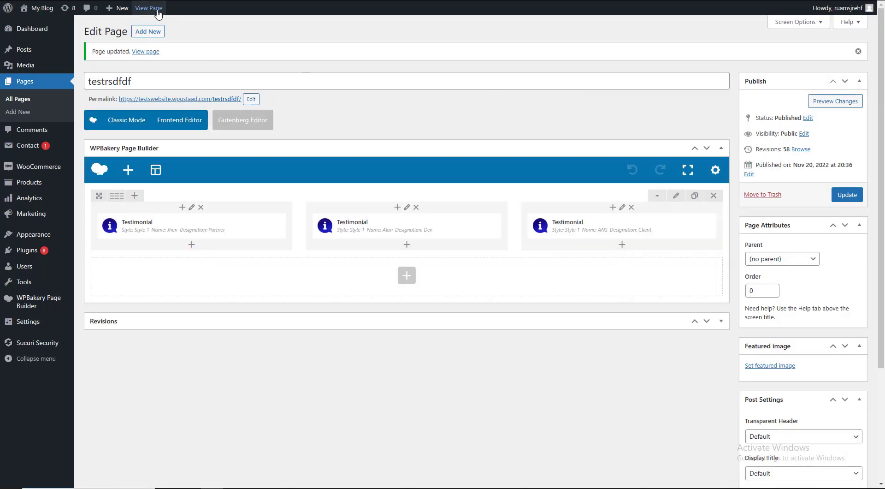
right_click(155, 11)
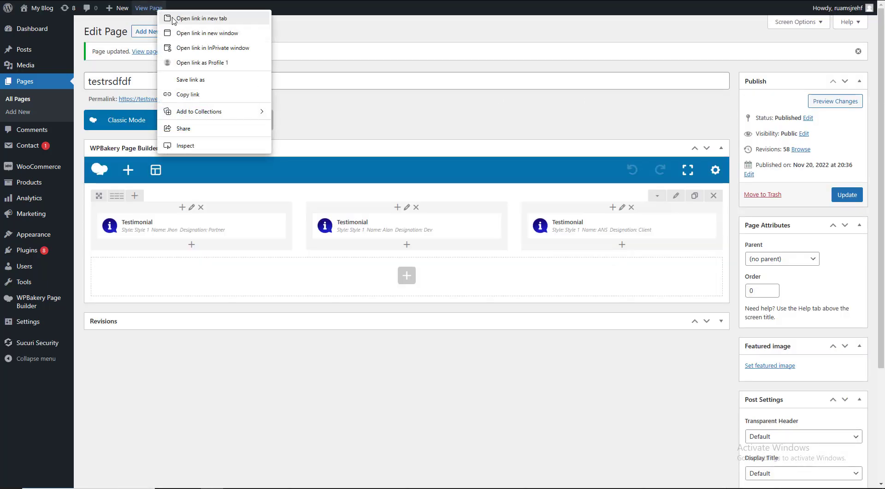
left_click(199, 17)
key("ctrl+Tab")
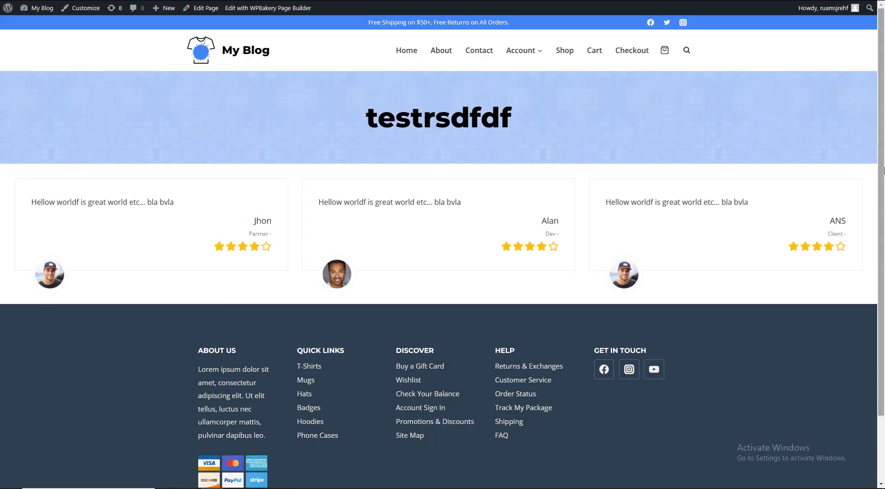
scroll(489, 199, "down", 1)
left_click_drag(533, 191, 619, 188)
left_click(170, 178)
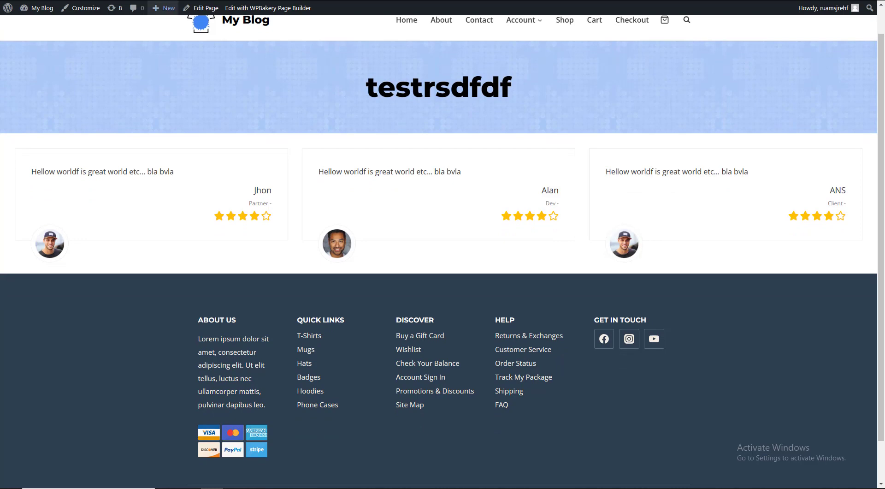
Back in the page editor, change the first column's testimonial to Style 2 and save it
left_click(159, 0)
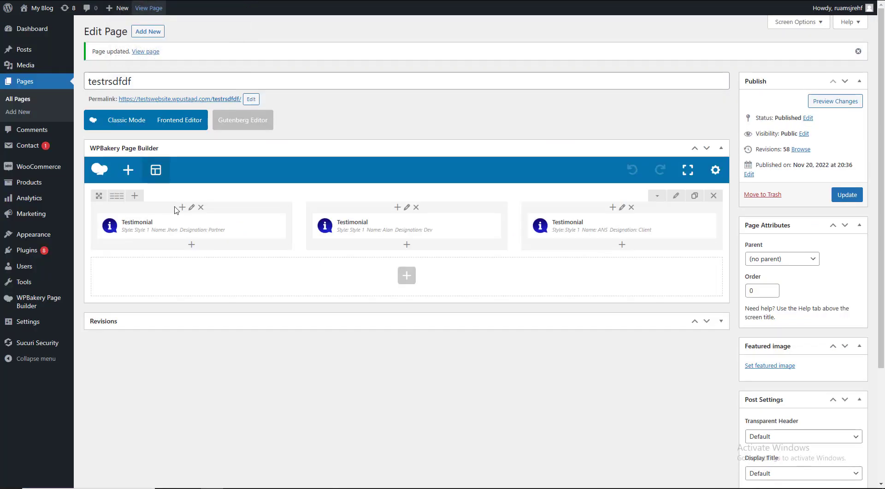
left_click(207, 227)
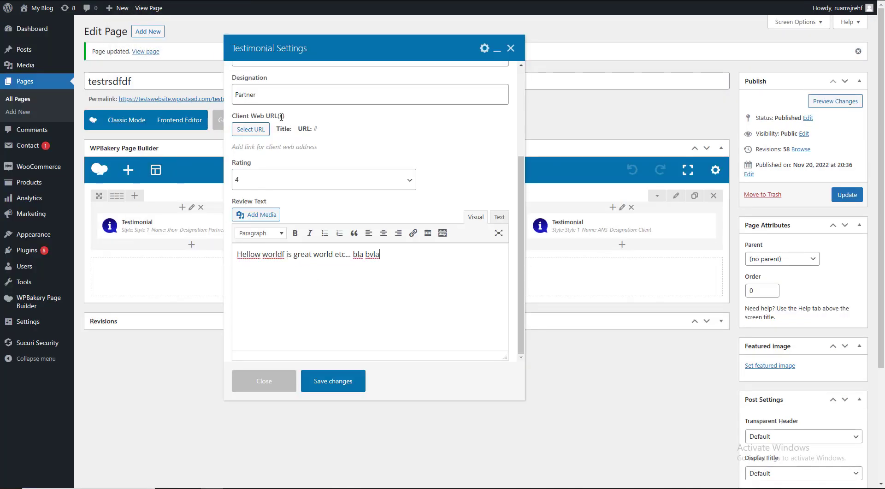
scroll(259, 96, "up", 3)
left_click(268, 97)
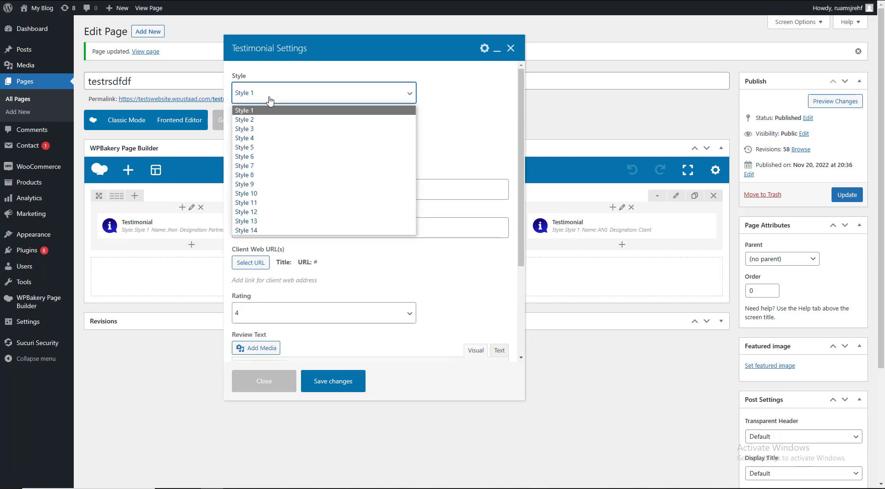
left_click(334, 380)
Change the middle column's testimonial to Style 2 and save it
left_click(417, 227)
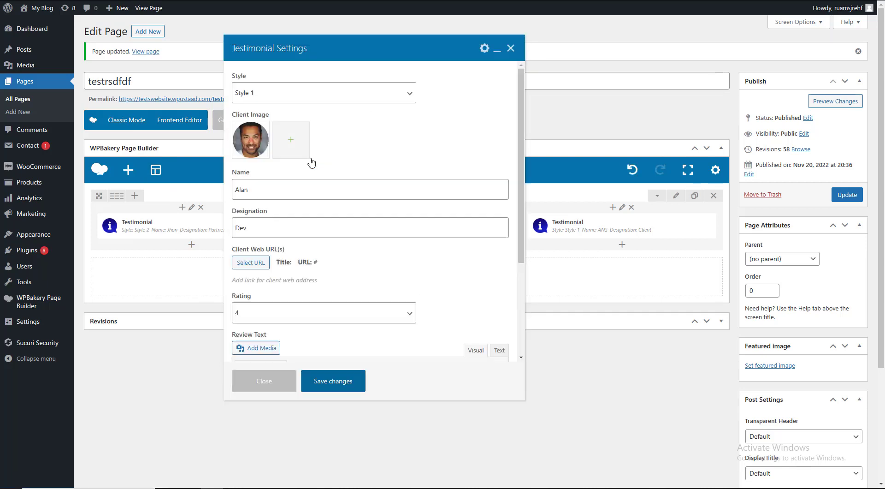
scroll(309, 157, "down", 3)
scroll(275, 129, "up", 3)
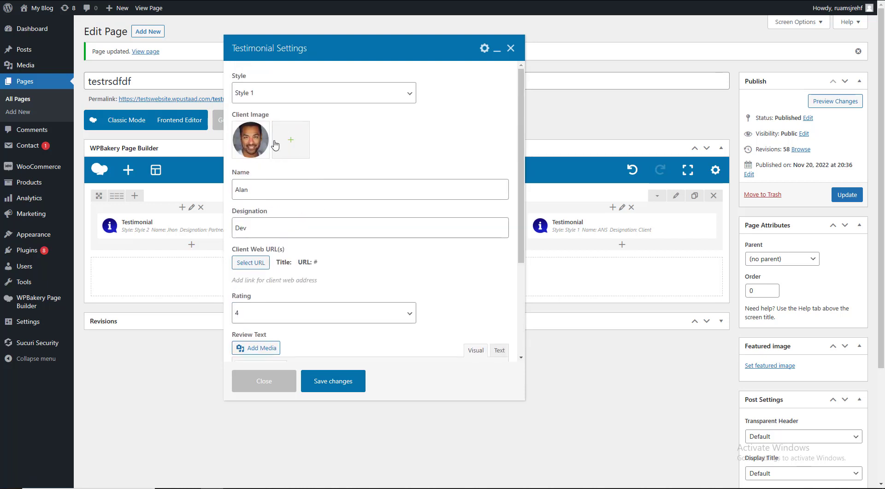
left_click(270, 99)
left_click(310, 118)
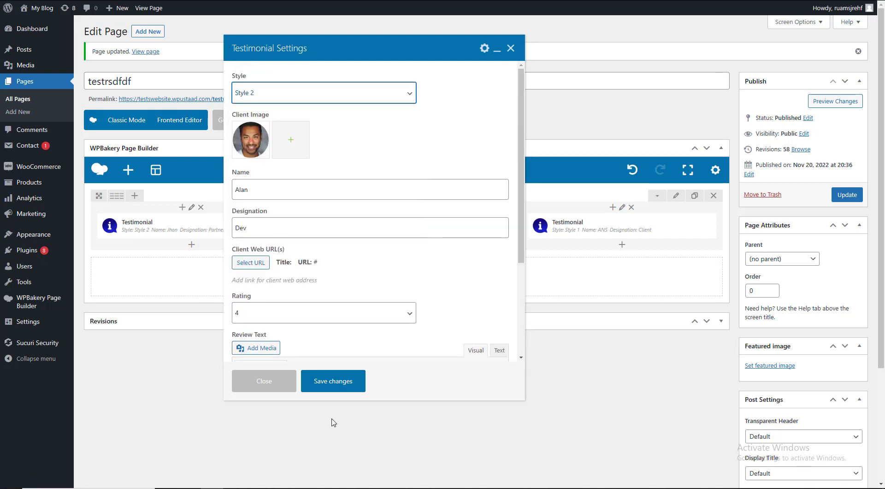
left_click(333, 380)
Change the third column's testimonial to Style 2 and save it
left_click(627, 230)
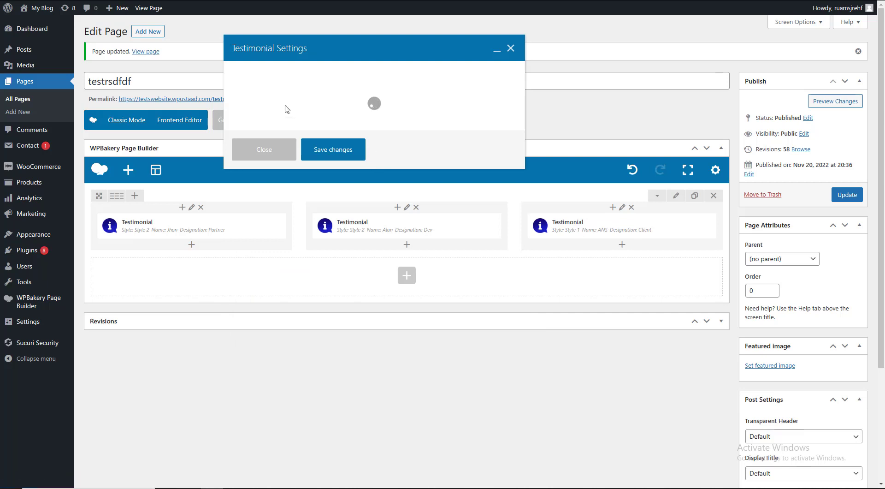
scroll(256, 97, "up", 5)
left_click(253, 93)
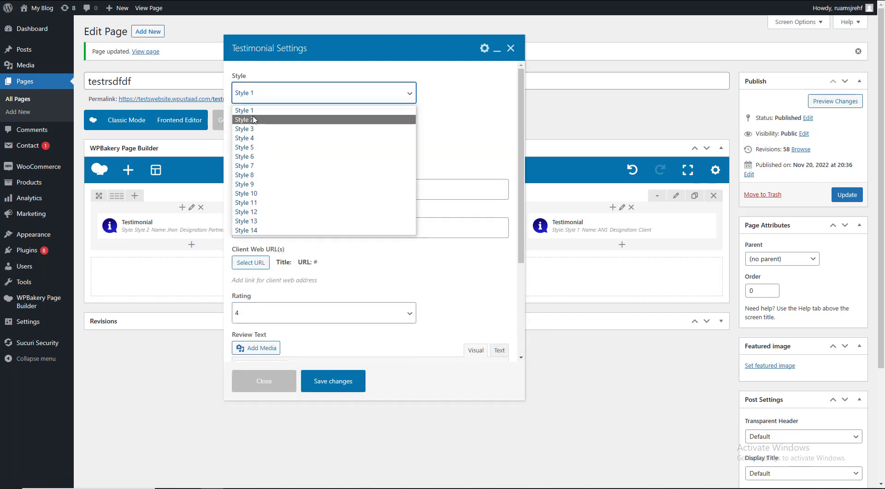
left_click(254, 119)
left_click(333, 380)
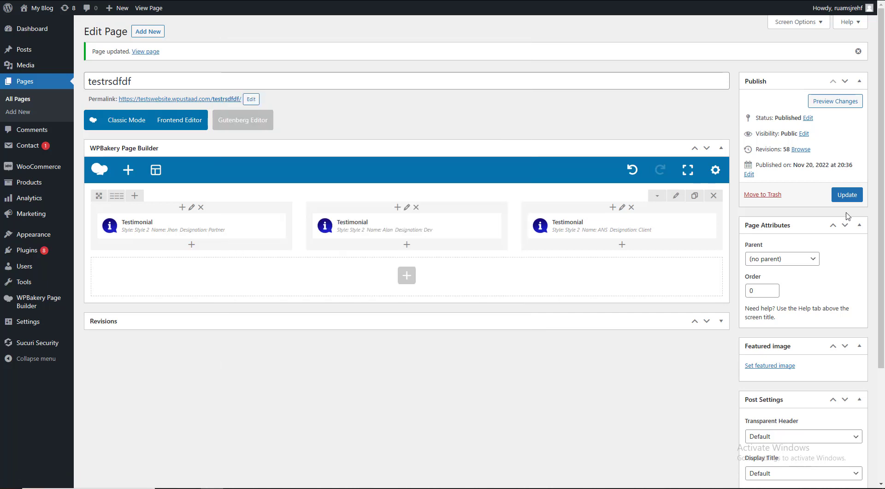
Update the page, reload its published view to check the restyled testimonials, and return to the editor
left_click(851, 198)
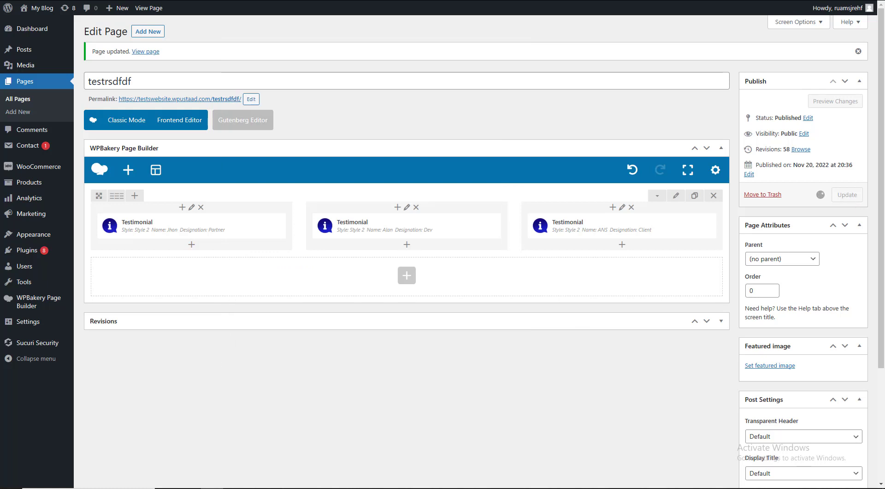
key("ctrl+Tab")
key("ctrl+Tab")
key("ctrl+Tab")
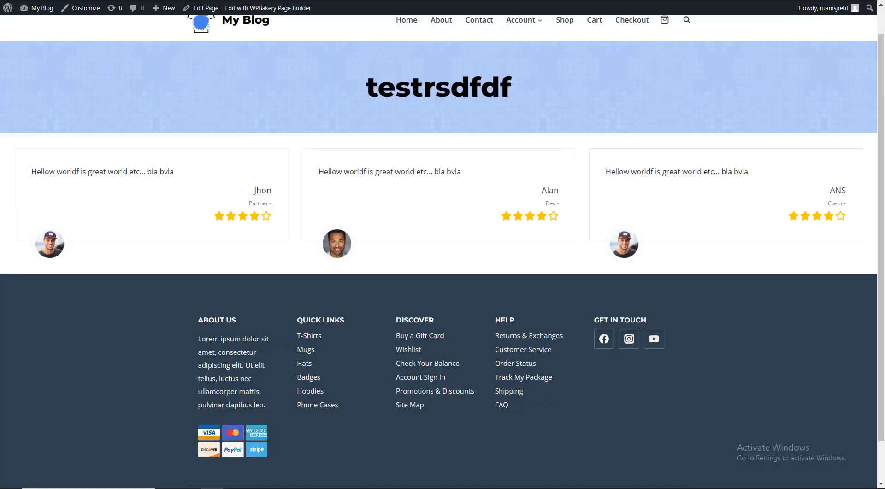
key("F5")
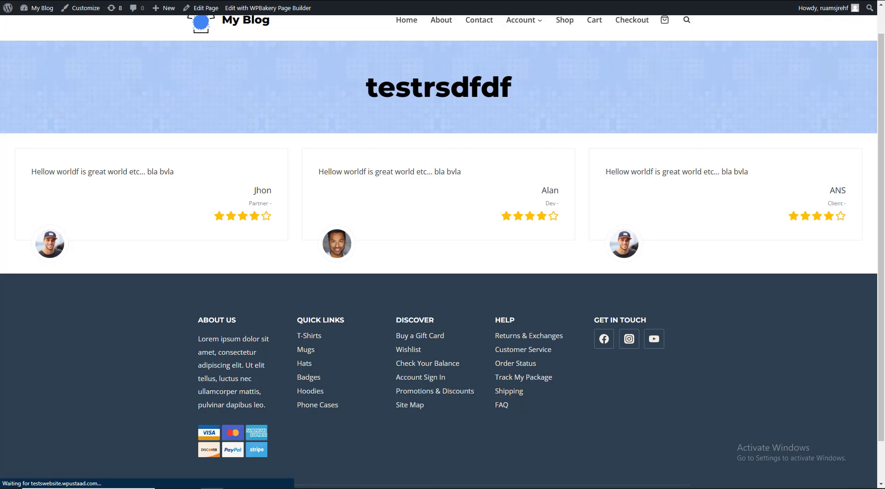
key("ctrl+Tab")
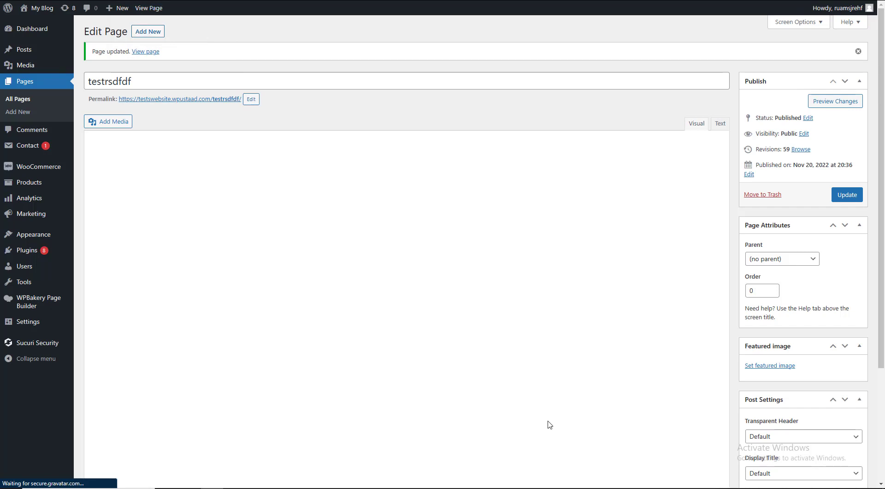
key("ctrl+Tab")
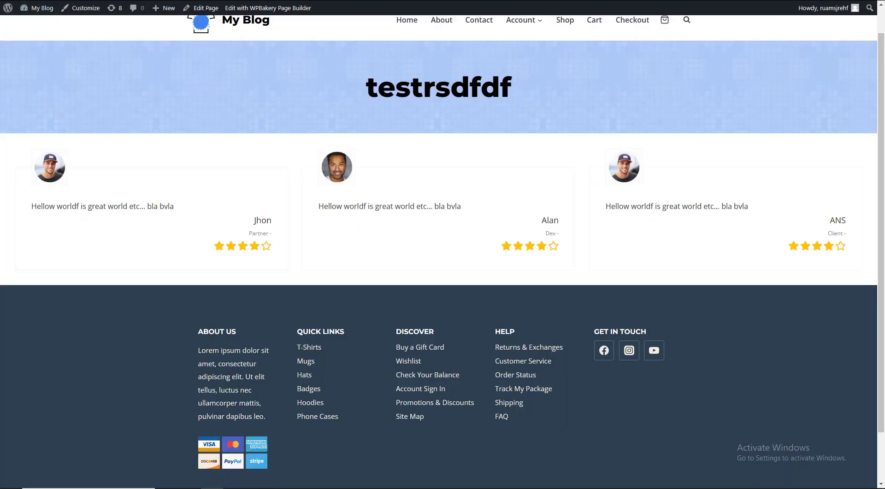
key("F5")
key("ctrl+shift+Tab")
left_click(675, 195)
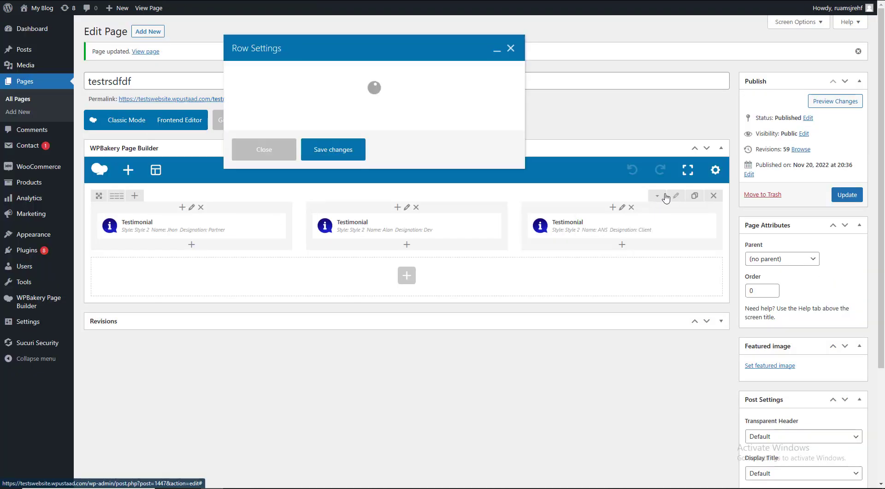
left_click(258, 120)
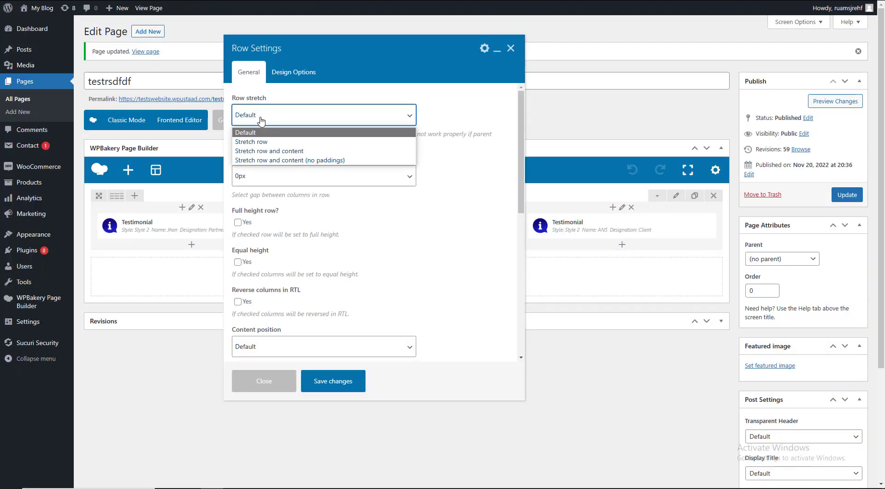
left_click(330, 297)
left_click(327, 380)
Set the page's Layout option in the post settings to Default
scroll(780, 401, "down", 2)
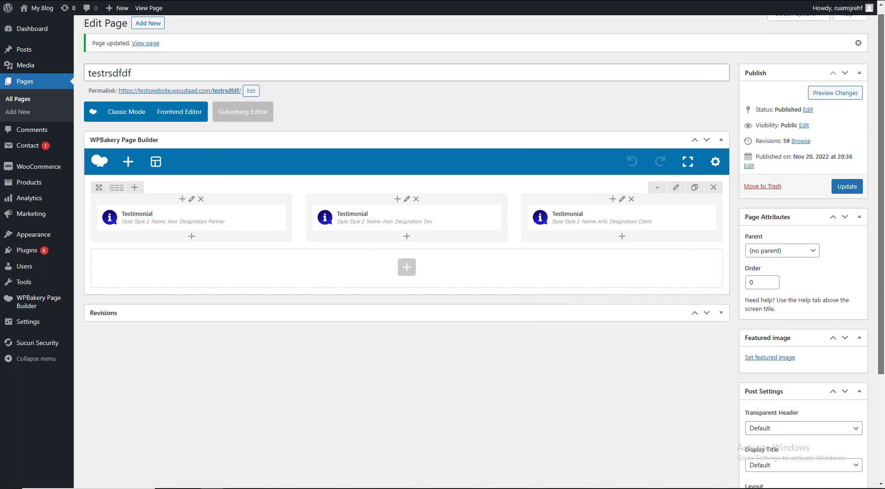
left_click(768, 415)
left_click(768, 418)
scroll(825, 389, "down", 2)
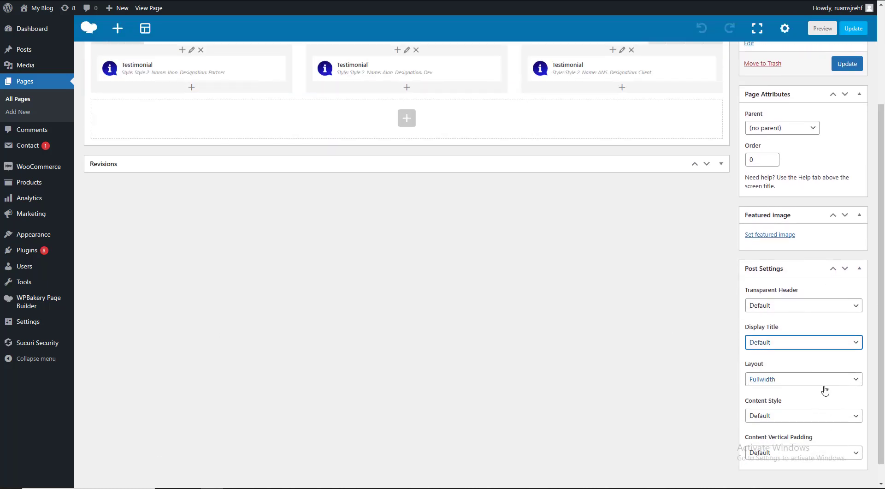
left_click(798, 378)
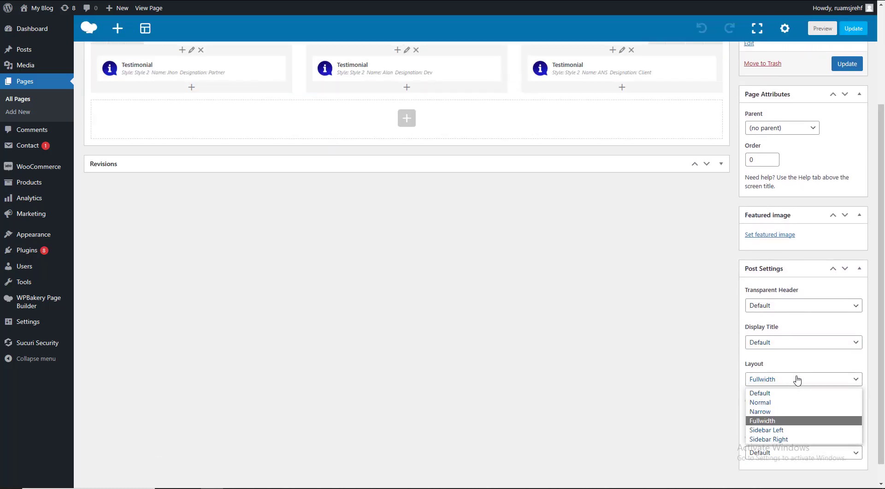
left_click(770, 392)
Update the page, reload its published view to check the layout, and return to the editor
left_click(847, 64)
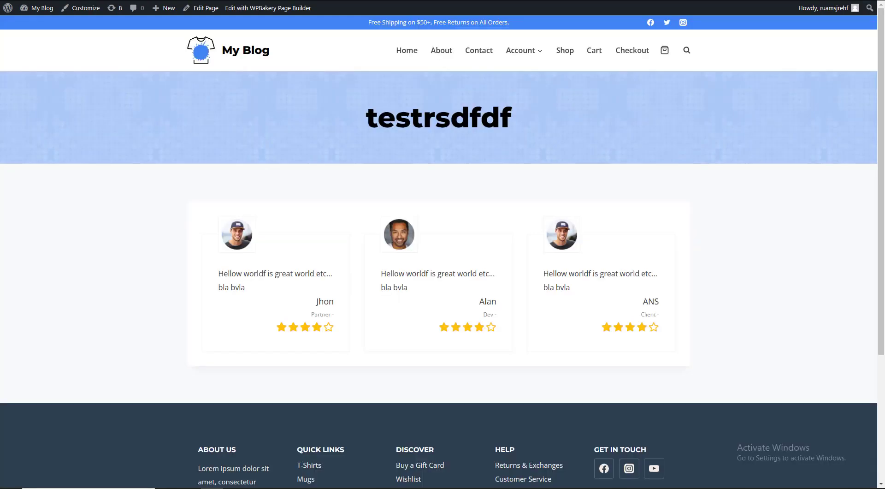
key("F5")
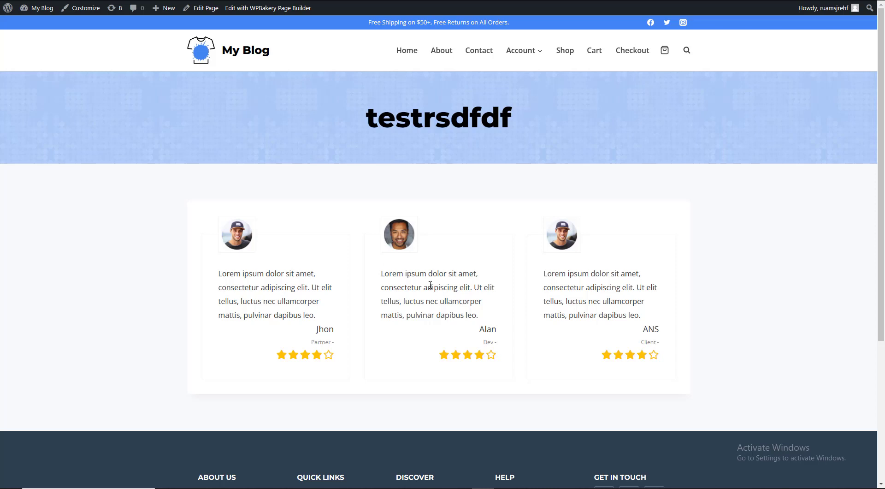
key("alt+Tab")
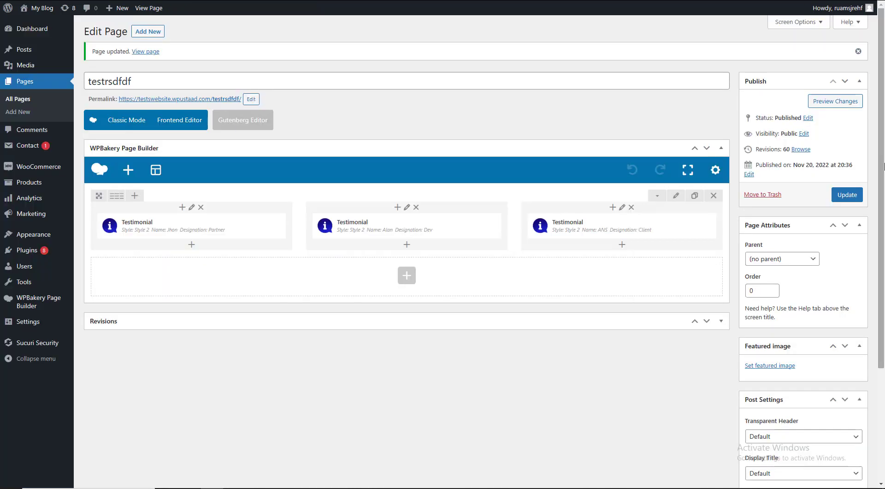
Change the first column's testimonial to Style 3 and save its settings
left_click_drag(881, 165, 870, 180)
left_click(205, 208)
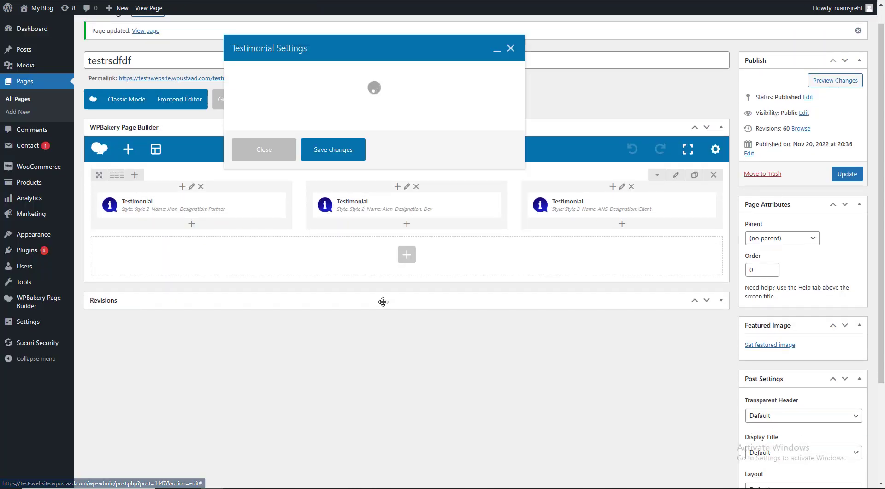
scroll(258, 166, "up", 3)
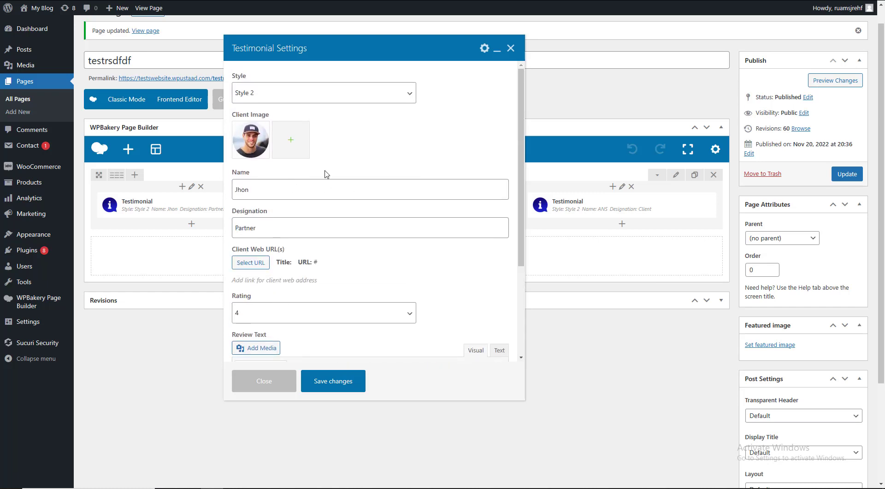
scroll(335, 233, "down", 3)
scroll(325, 203, "up", 3)
left_click(277, 101)
left_click(258, 132)
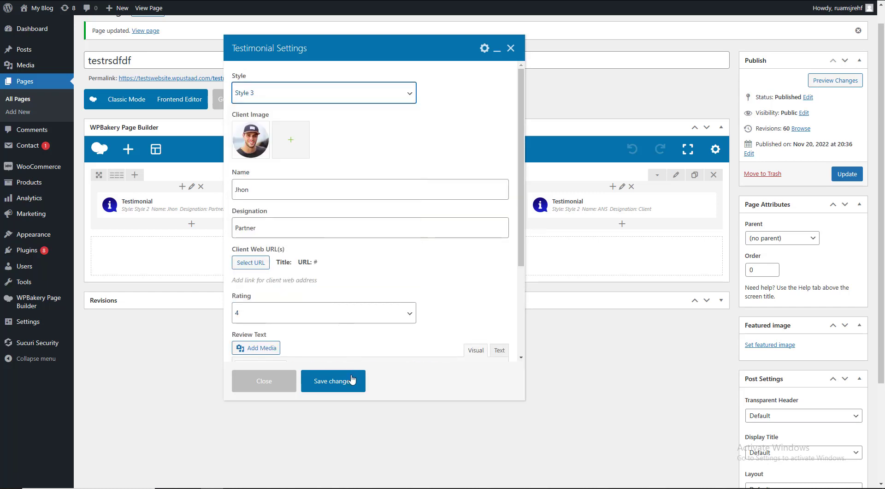
left_click(332, 381)
Change the middle column's testimonial to Style 4 and save its settings
left_click(417, 206)
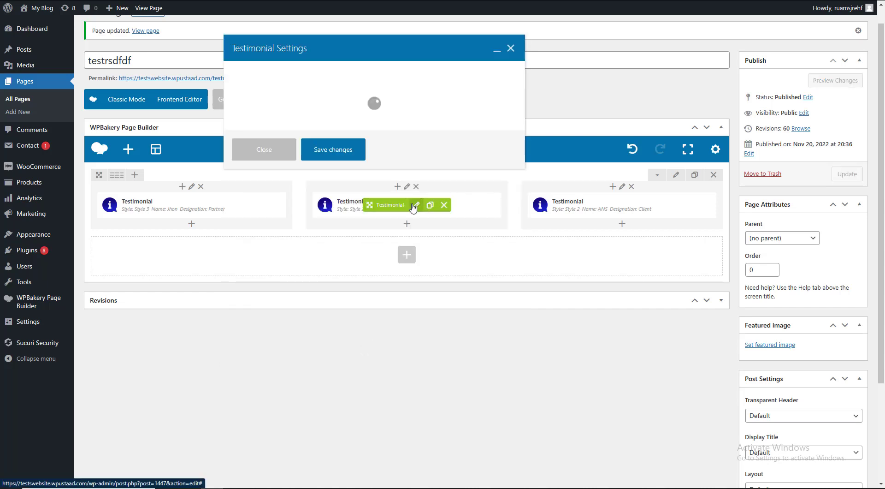
scroll(262, 109, "up", 3)
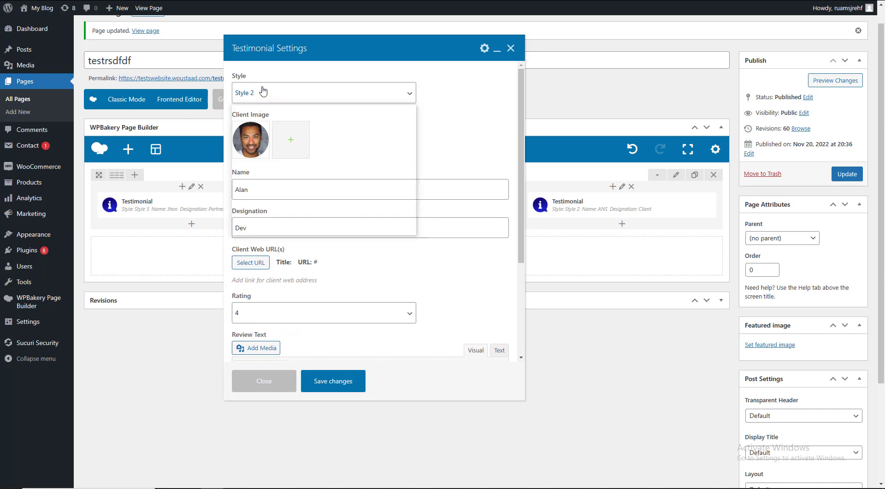
left_click(261, 92)
left_click(255, 132)
left_click(347, 385)
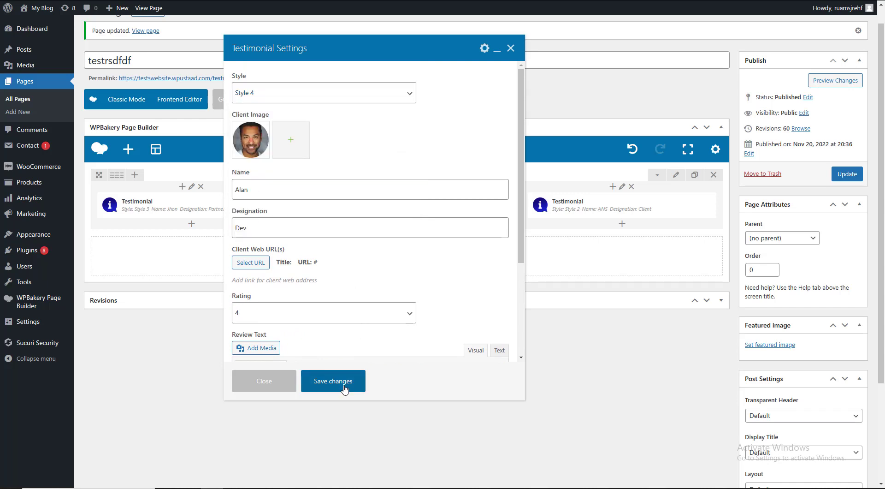
Change the third column's testimonial to Style 5, save its settings and update the page
left_click(623, 204)
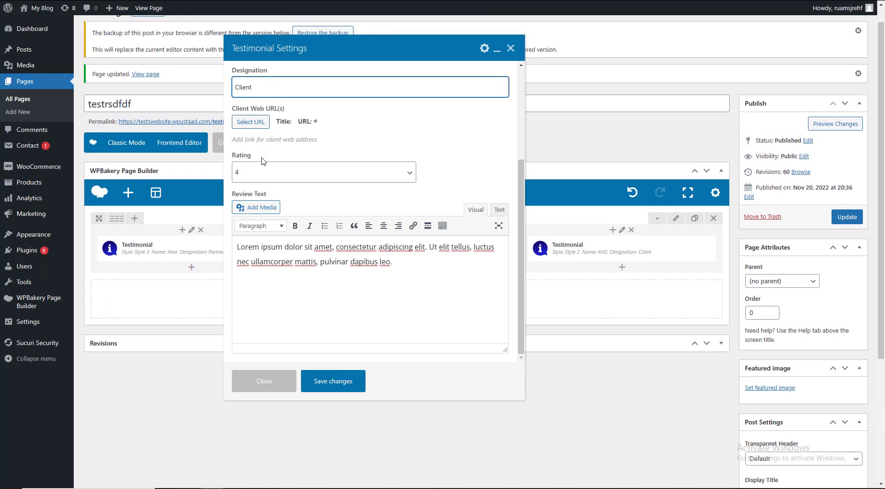
scroll(253, 146, "up", 3)
left_click(257, 93)
left_click(255, 148)
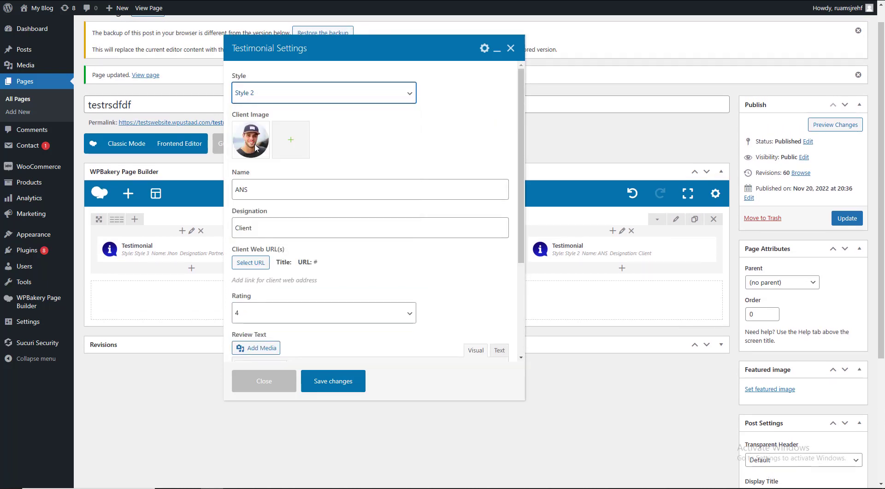
left_click(345, 384)
left_click(844, 223)
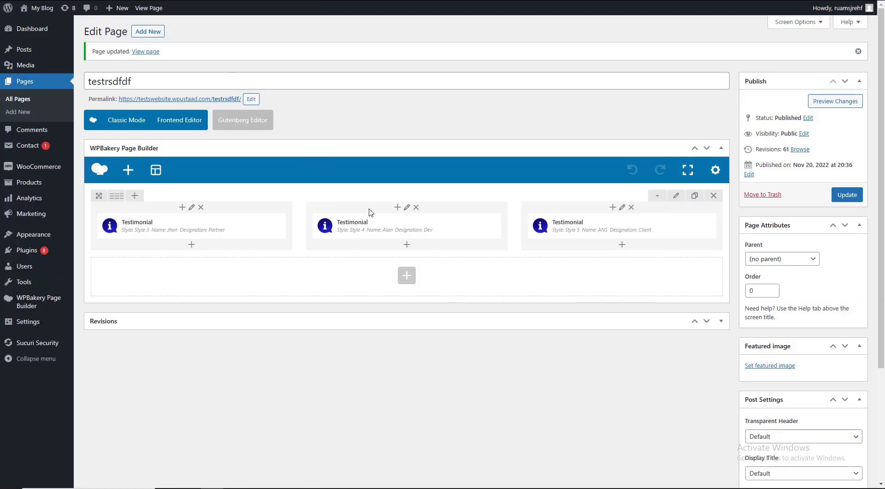
Change the first column's testimonial to Style 9 and save its settings
left_click(201, 225)
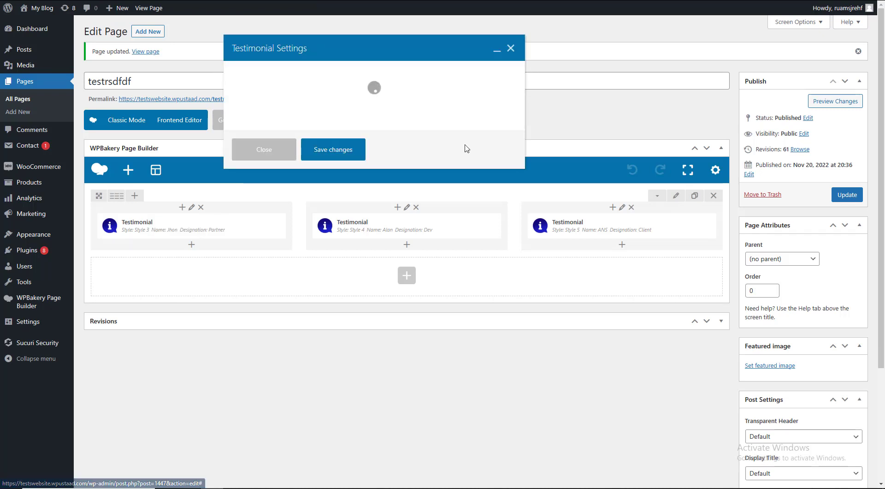
scroll(316, 152, "up", 3)
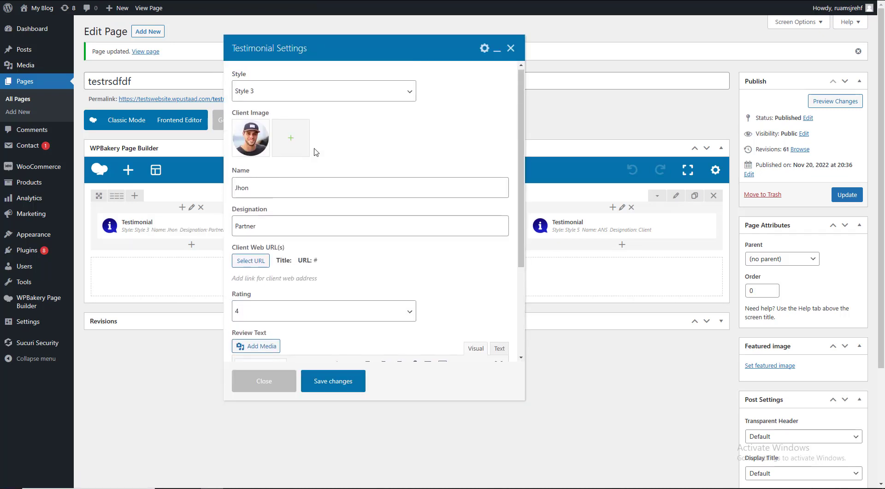
left_click(257, 93)
left_click(242, 184)
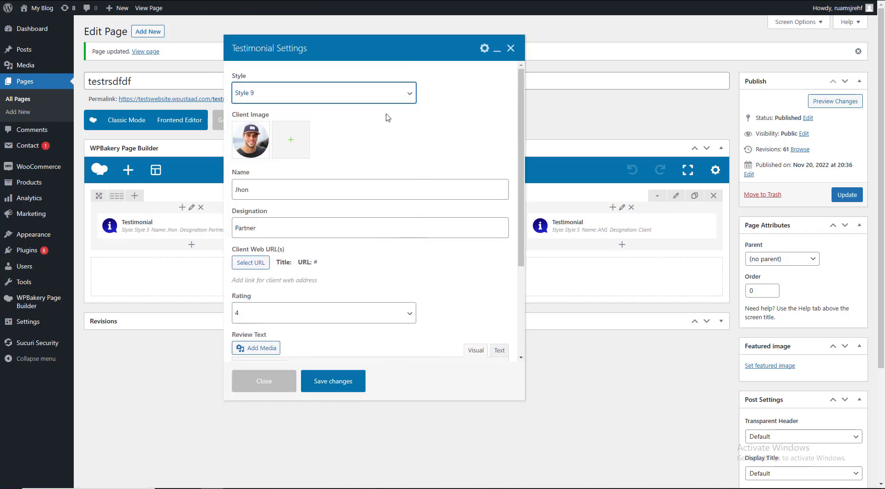
left_click(340, 381)
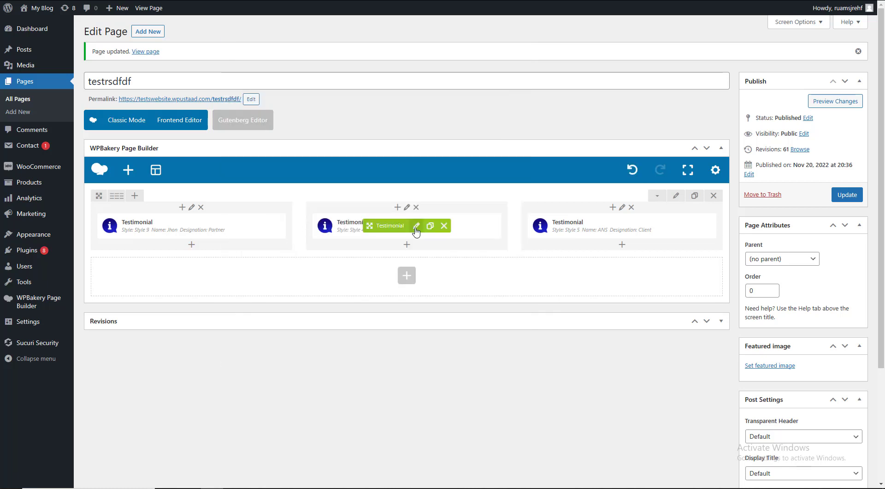
Change the middle column's testimonial to Style 10 and save its settings
left_click(416, 222)
scroll(282, 184, "up", 5)
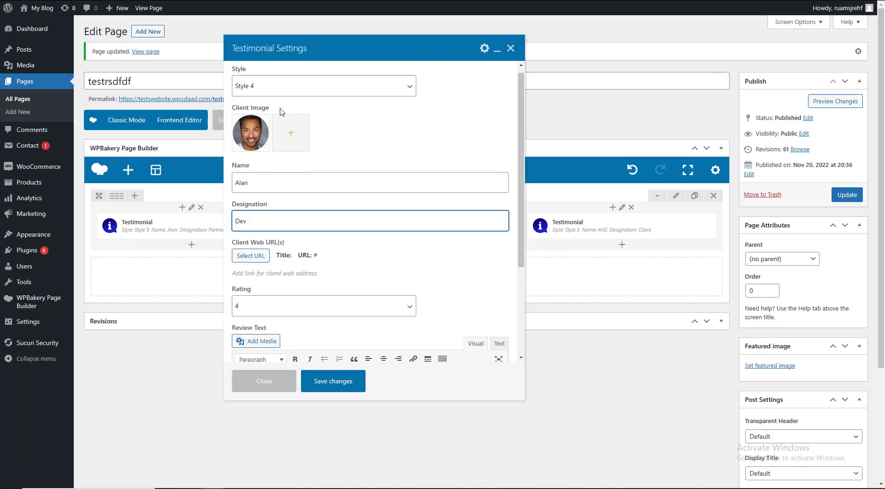
left_click(258, 93)
left_click(246, 193)
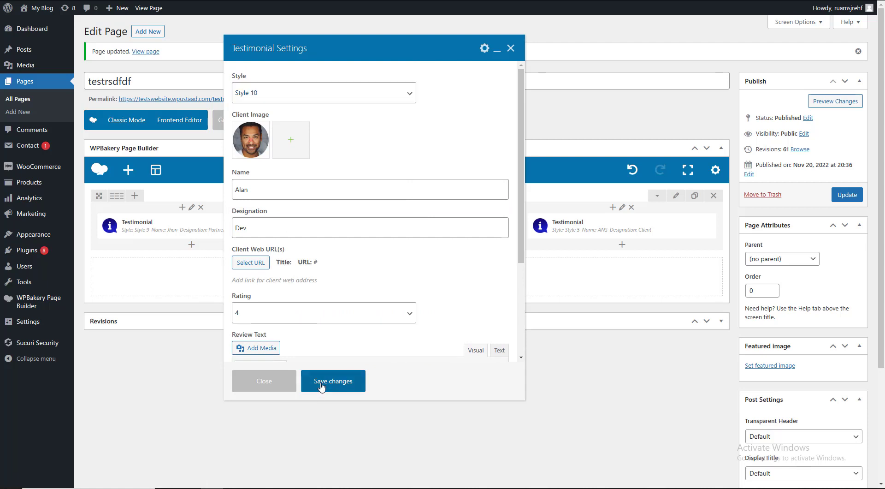
left_click(323, 383)
Change the third column's testimonial to Style 11 and save its settings
left_click(632, 223)
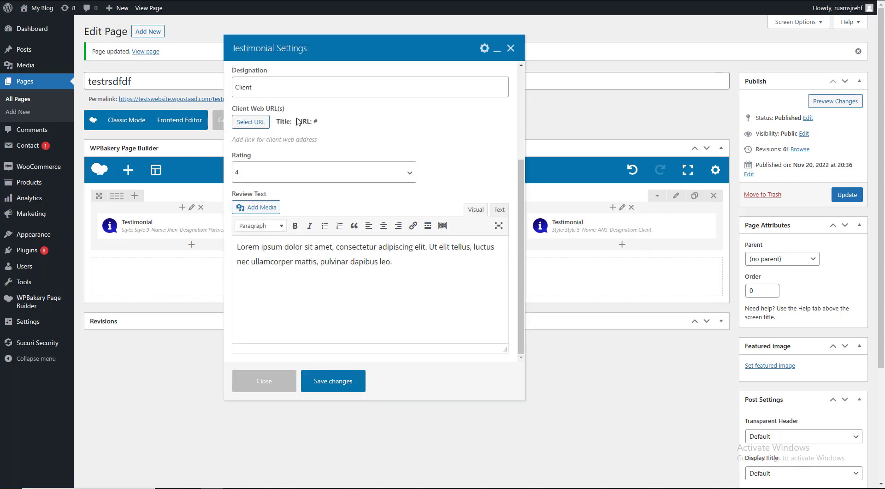
scroll(309, 150, "up", 3)
scroll(309, 150, "up", 1)
left_click(272, 91)
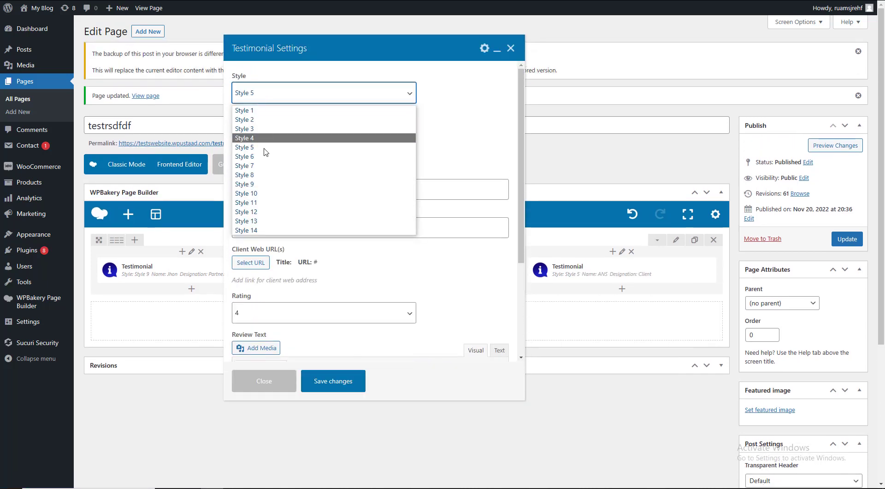
left_click(272, 203)
left_click(314, 382)
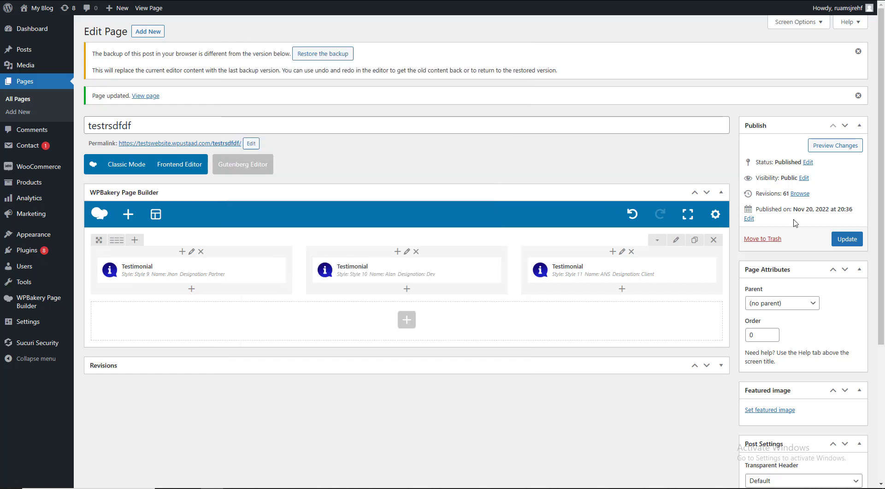
Update the page, reload its published view to examine the restyled testimonials, and return to the page editor
left_click(848, 239)
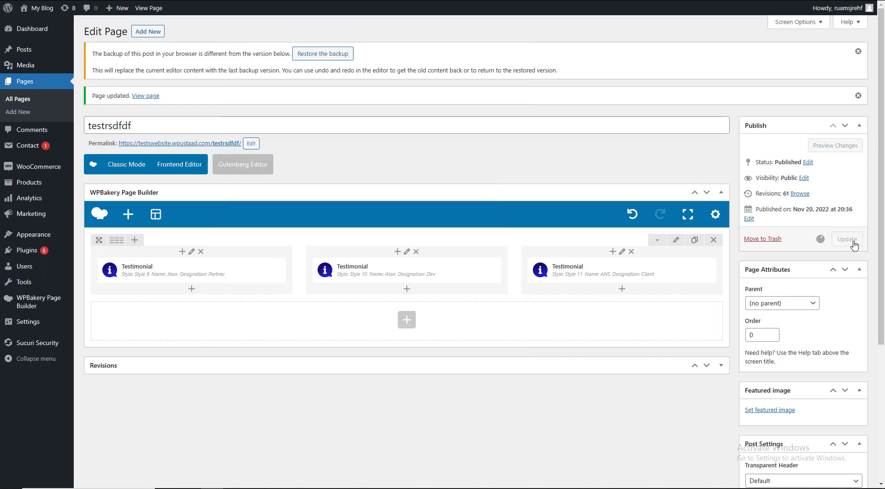
left_click(277, 1)
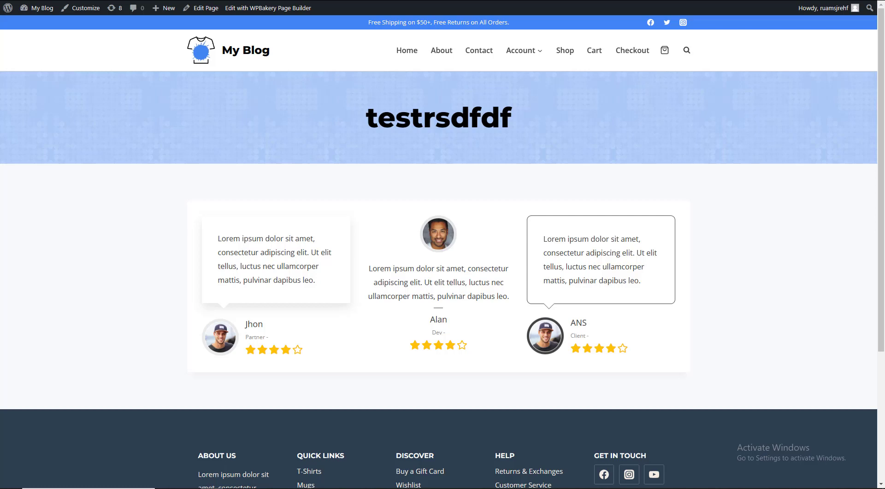
key("F5")
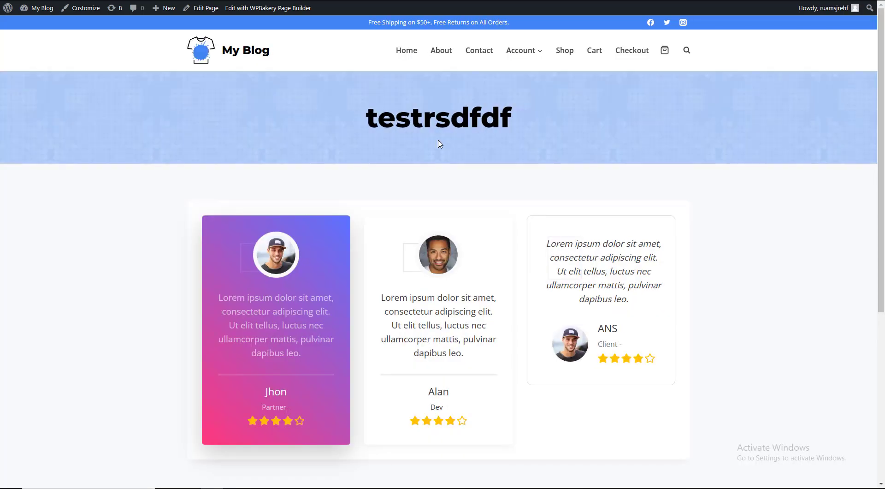
scroll(514, 207, "down", 2)
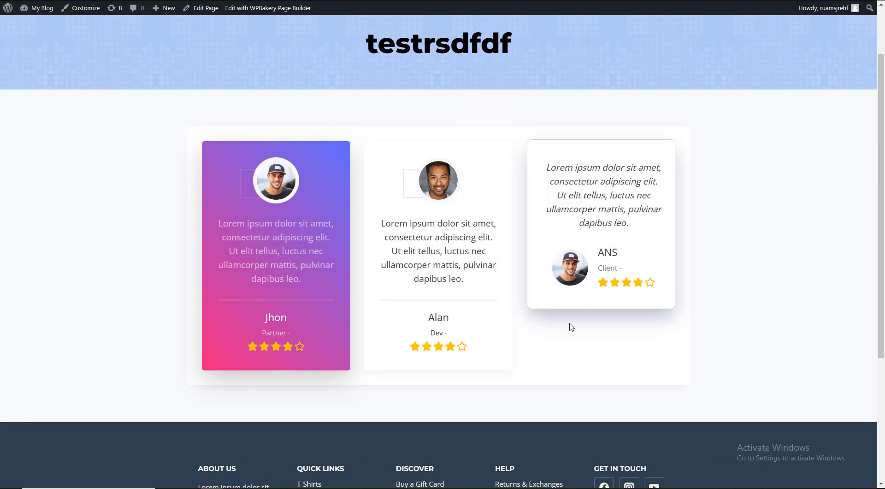
left_click(198, 0)
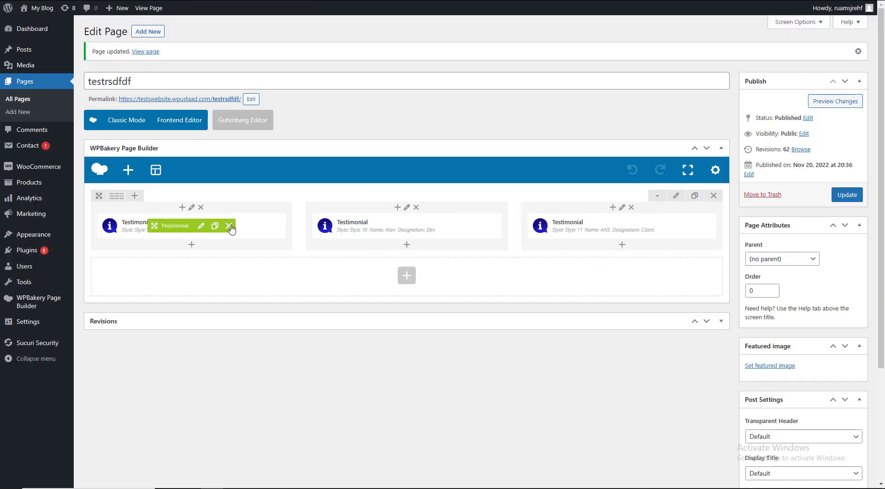
Change the first column's testimonial to Style 12 and save its settings
left_click(201, 226)
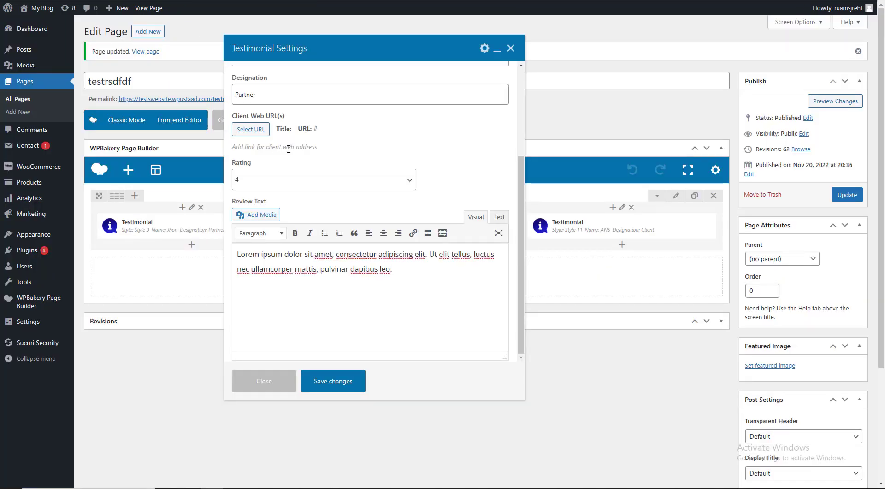
scroll(298, 105, "up", 3)
left_click(257, 94)
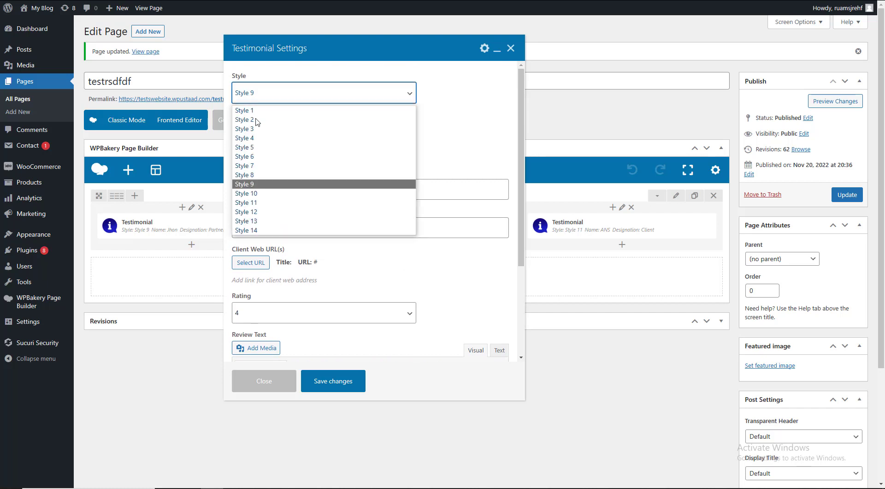
left_click(266, 212)
left_click(326, 386)
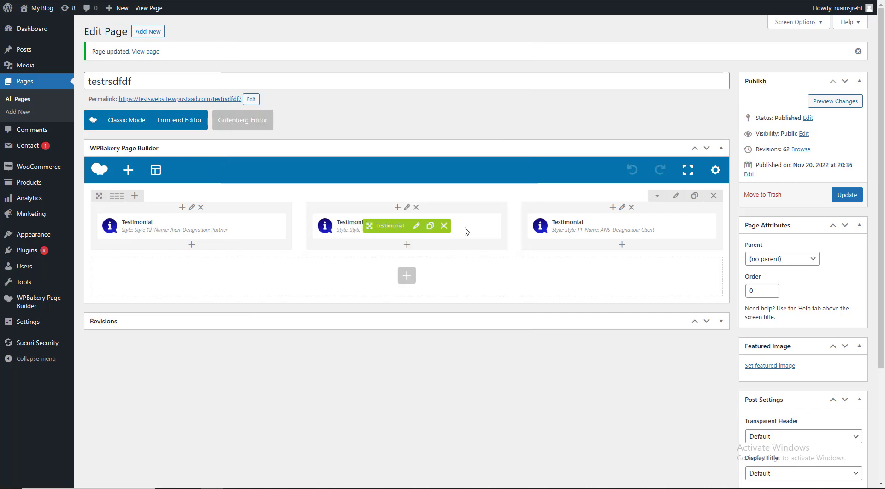
Change the middle column's testimonial to Style 13 and save its settings
left_click(421, 231)
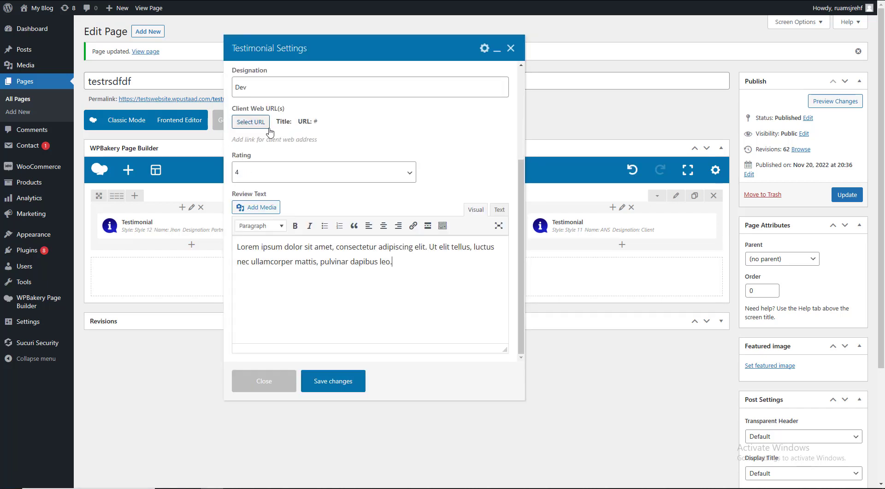
scroll(257, 104, "up", 3)
left_click(257, 92)
left_click(253, 220)
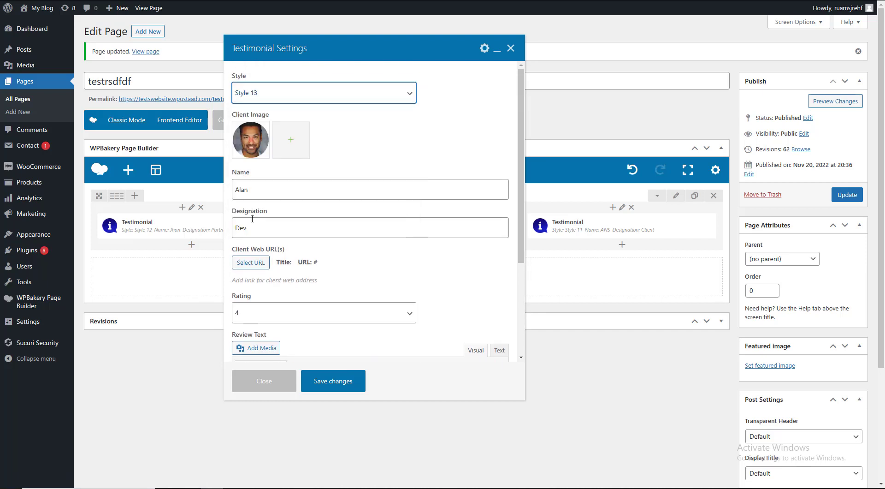
left_click(334, 381)
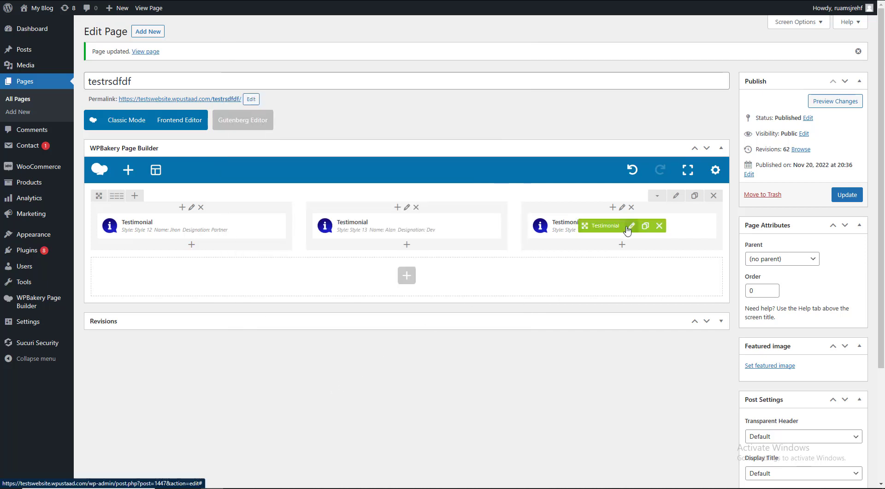
Change the third column's testimonial to Style 14 and save its settings
left_click(632, 226)
scroll(268, 134, "down", 3)
scroll(268, 133, "up", 4)
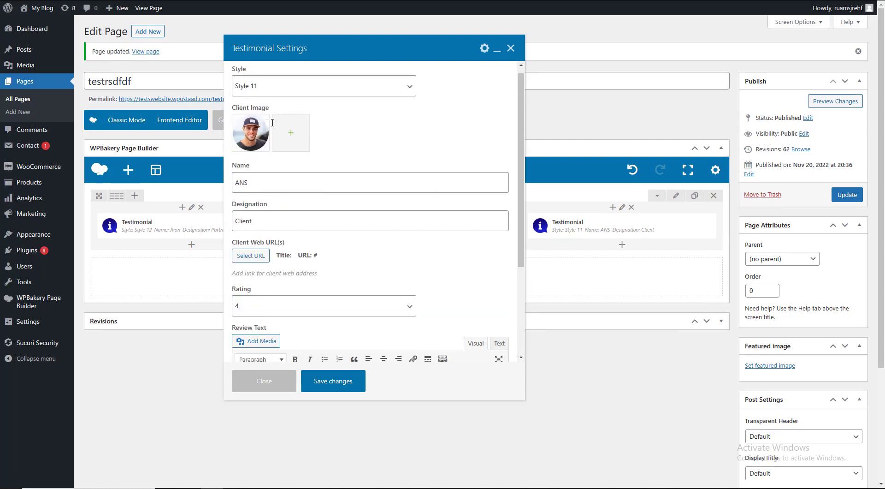
left_click(257, 93)
left_click(269, 229)
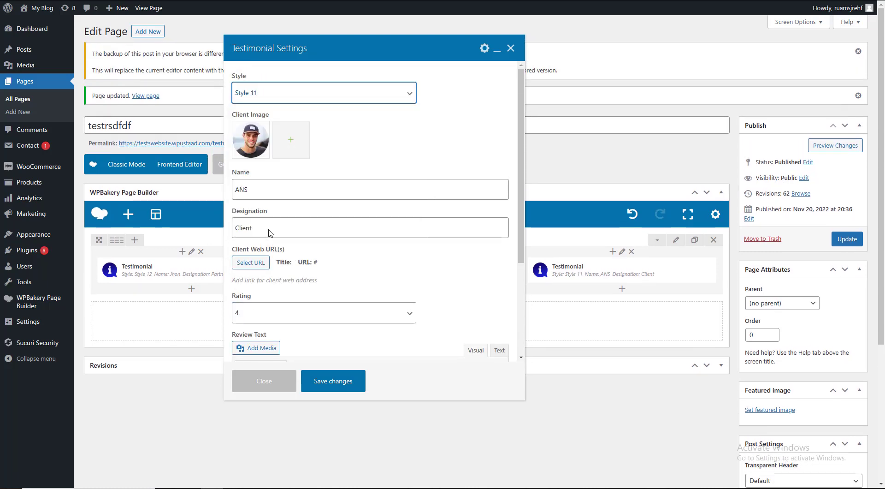
left_click(330, 381)
Duplicate the three-column testimonial row and switch the copy to a layout of two equal columns
scroll(603, 143, "down", 3)
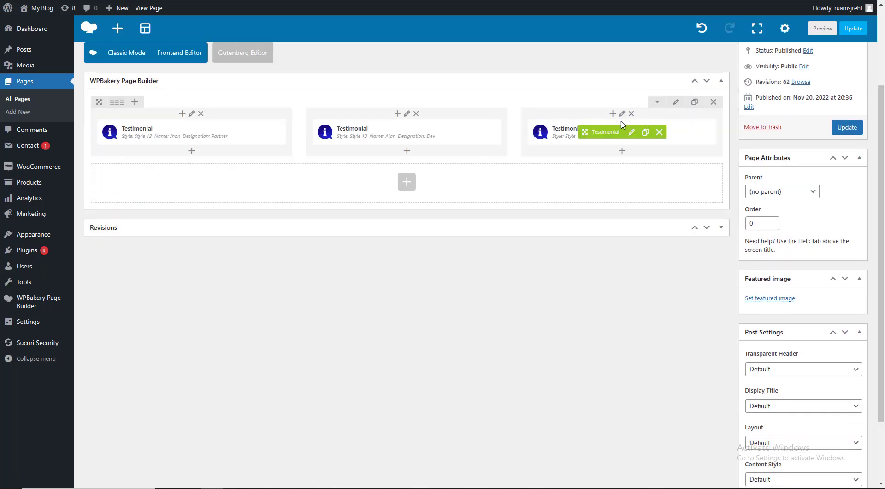
left_click(693, 103)
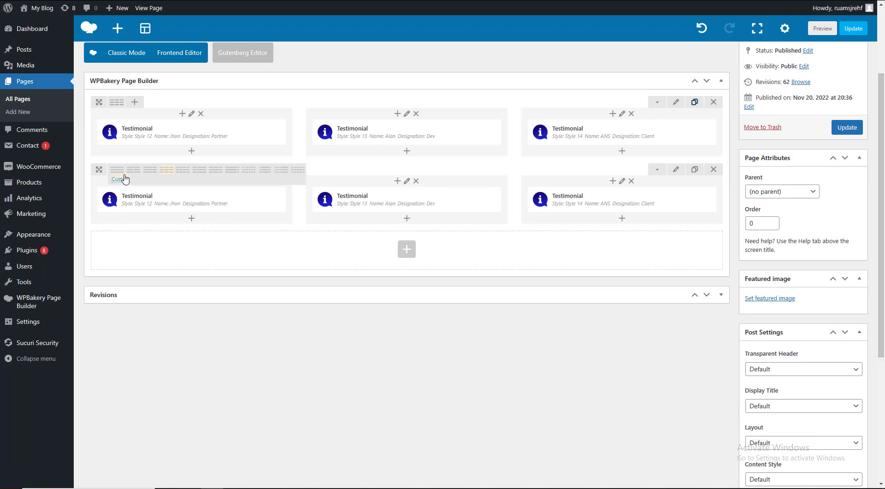
left_click(122, 171)
left_click(134, 170)
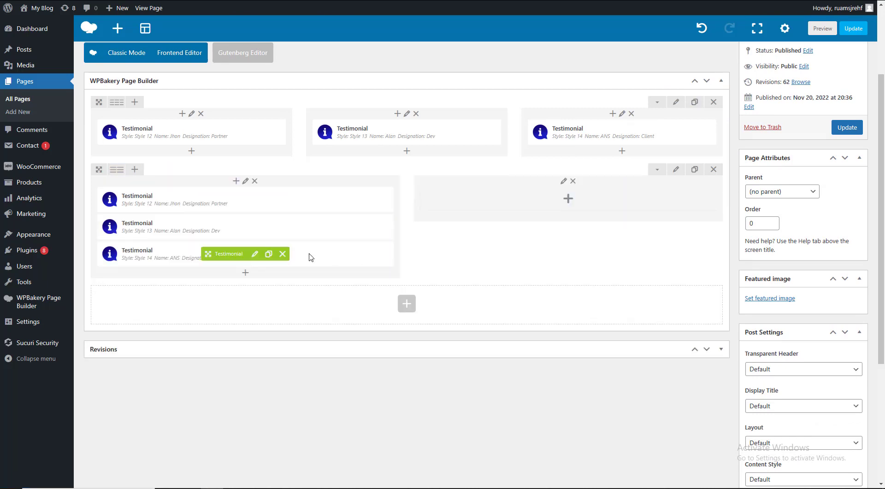
Delete the Style 14 testimonial from the duplicated row and move its Style 13 testimonial into the empty second column
left_click(283, 253)
left_click_drag(208, 226, 463, 186)
Update the page and compare both testimonial rows in its published view with the page editor
left_click(847, 129)
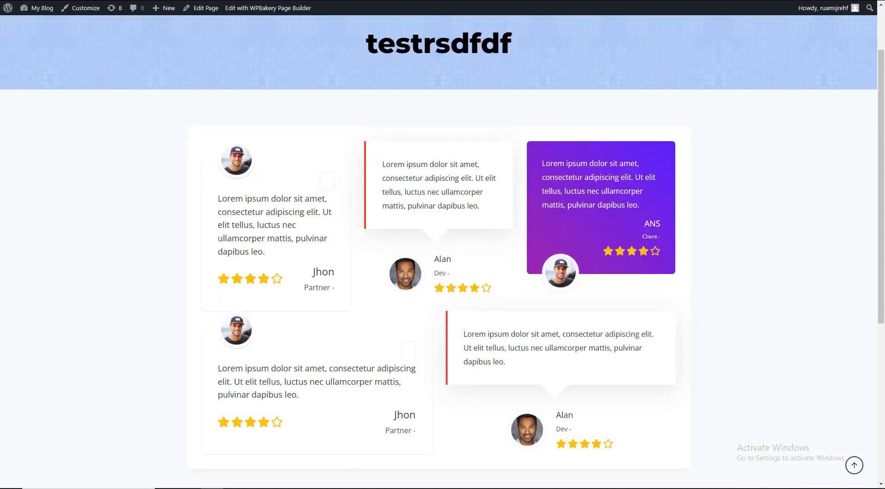
scroll(415, 138, "down", 6)
scroll(709, 194, "up", 3)
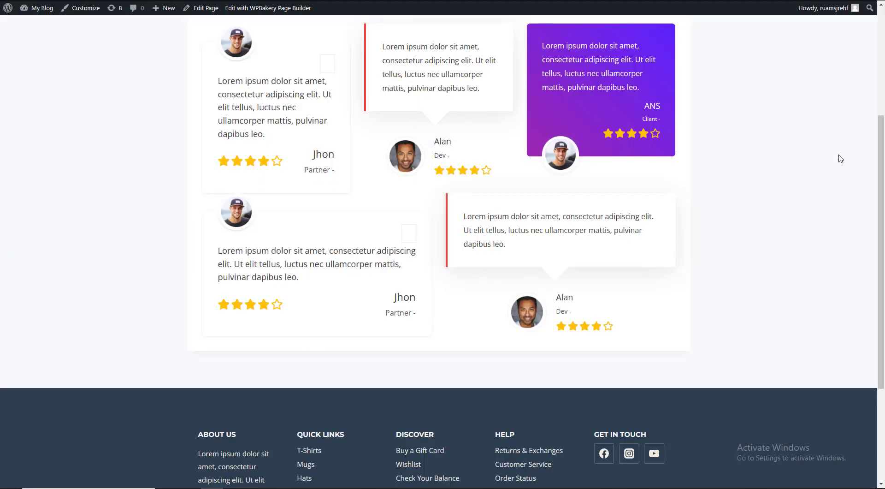
scroll(840, 156, "up", 2)
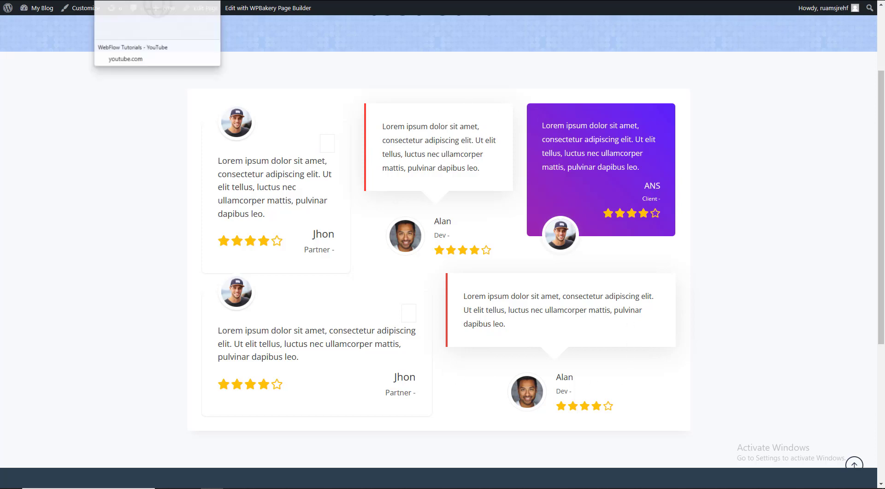
left_click(157, 1)
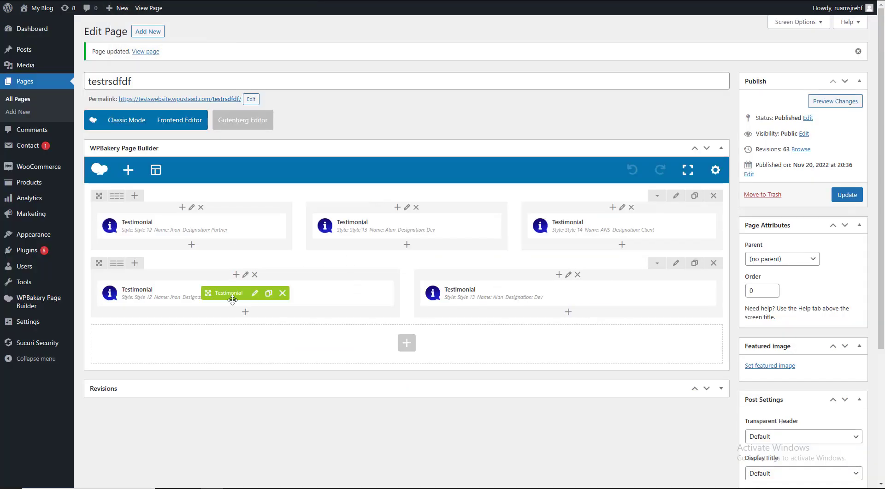
left_click(258, 1)
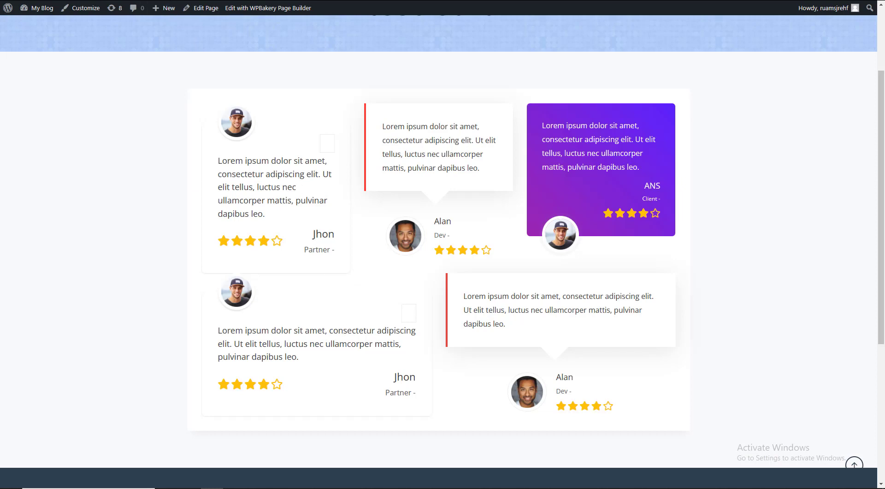
left_click(149, 1)
left_click(258, 1)
Narrow the browser window to phone width to examine the published page's responsive layout, and review the page again at full width
left_click(854, 1)
scroll(378, 267, "down", 13)
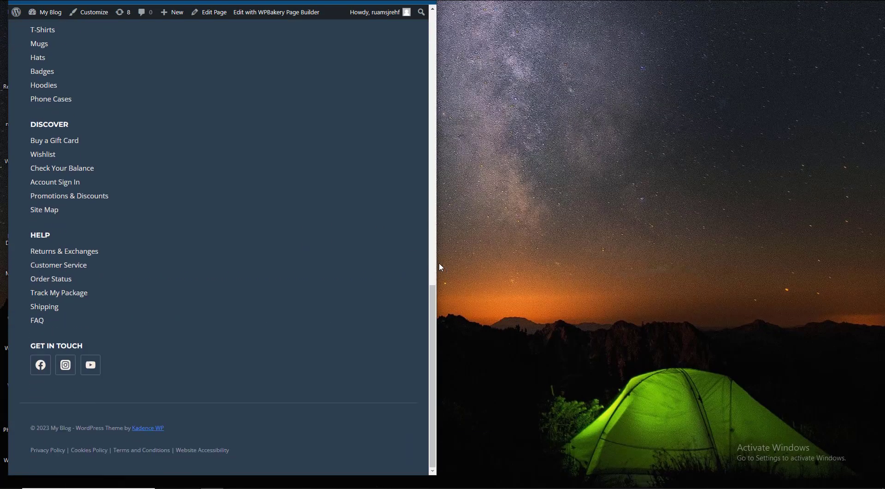
scroll(436, 265, "up", 14)
left_click_drag(432, 269, 247, 271)
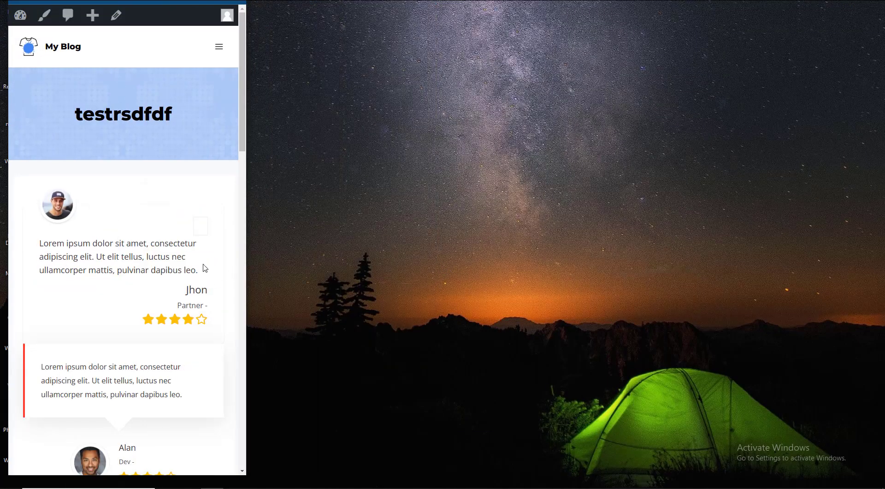
scroll(179, 261, "down", 8)
scroll(179, 261, "down", 1)
scroll(179, 263, "up", 11)
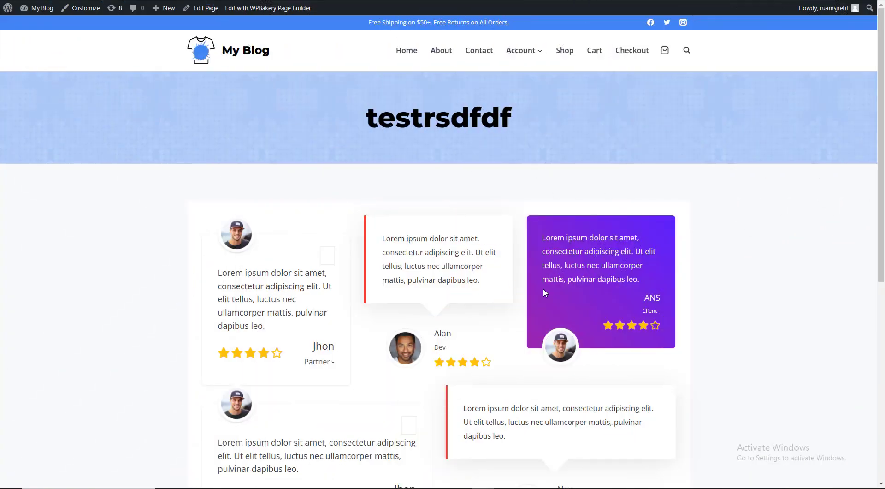
scroll(544, 292, "down", 10)
scroll(320, 163, "up", 10)
scroll(664, 371, "down", 8)
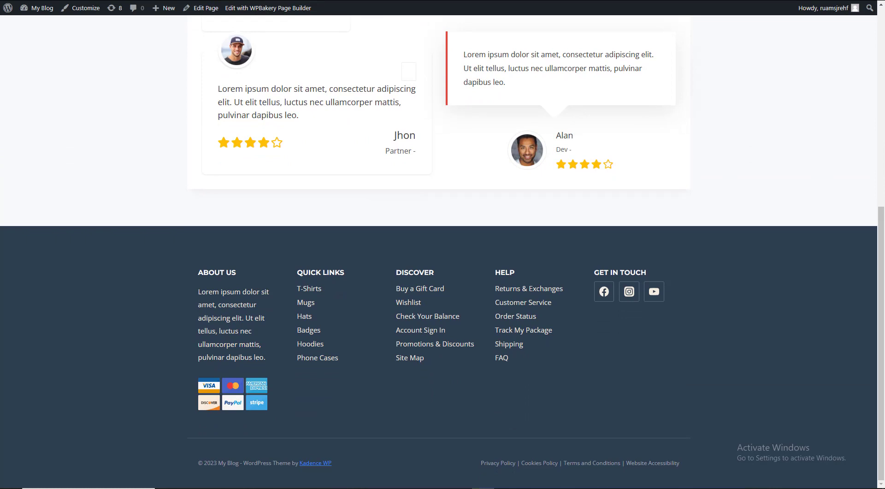